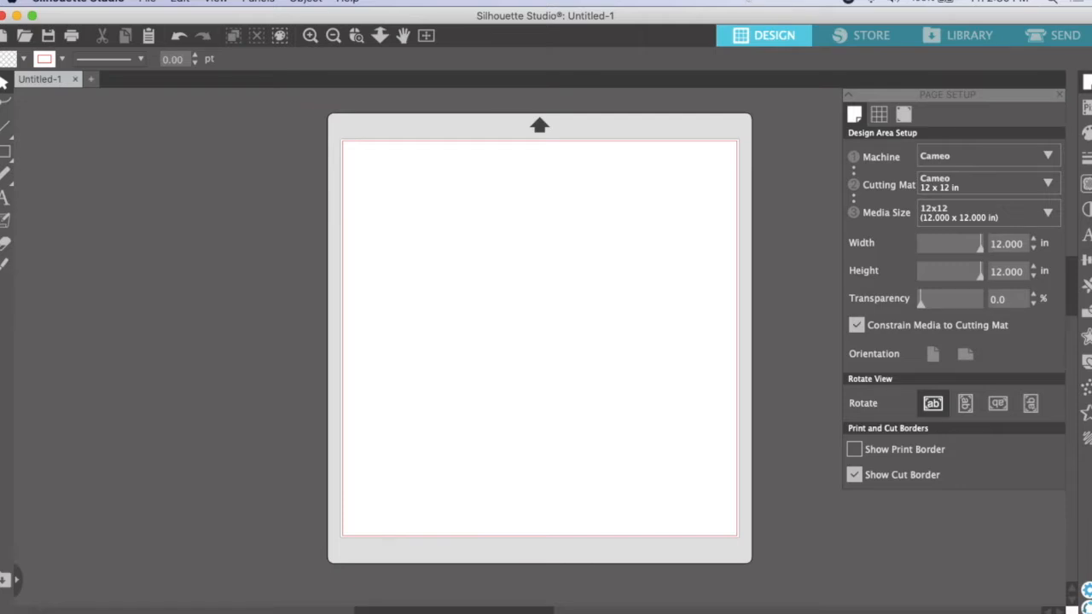
- Switch to Chrome and open the Silhouette Studio download page from silhouetteamerica.com's software listing
click(151, 611)
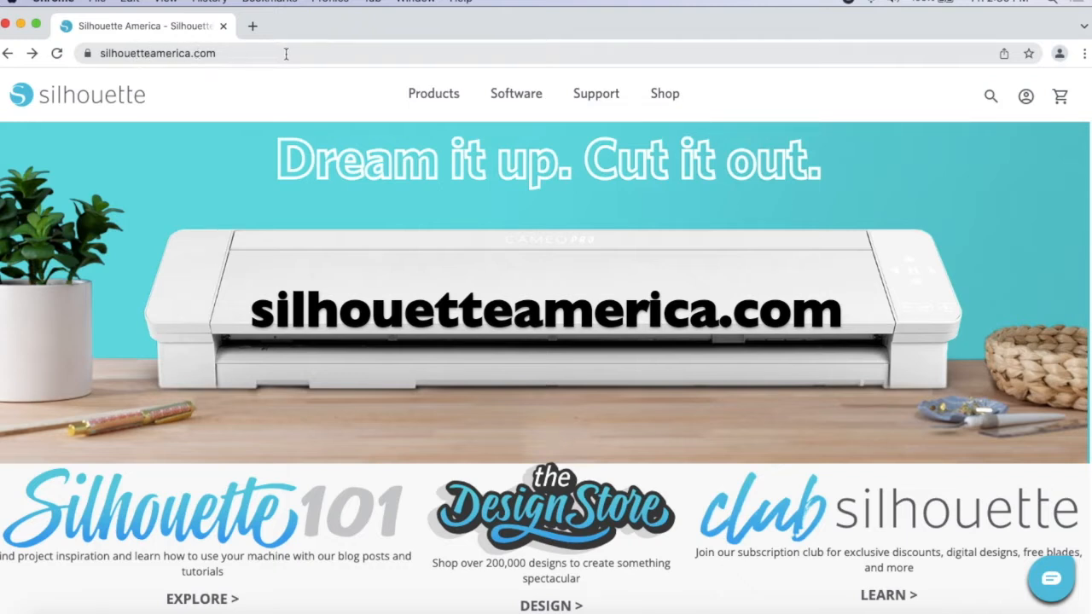
click(520, 96)
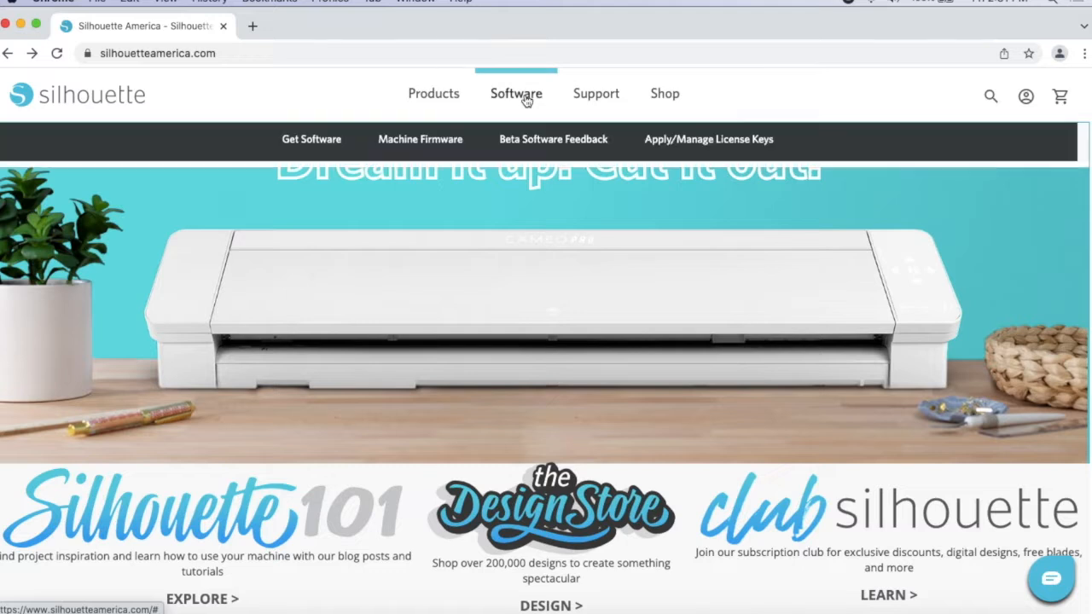
click(306, 145)
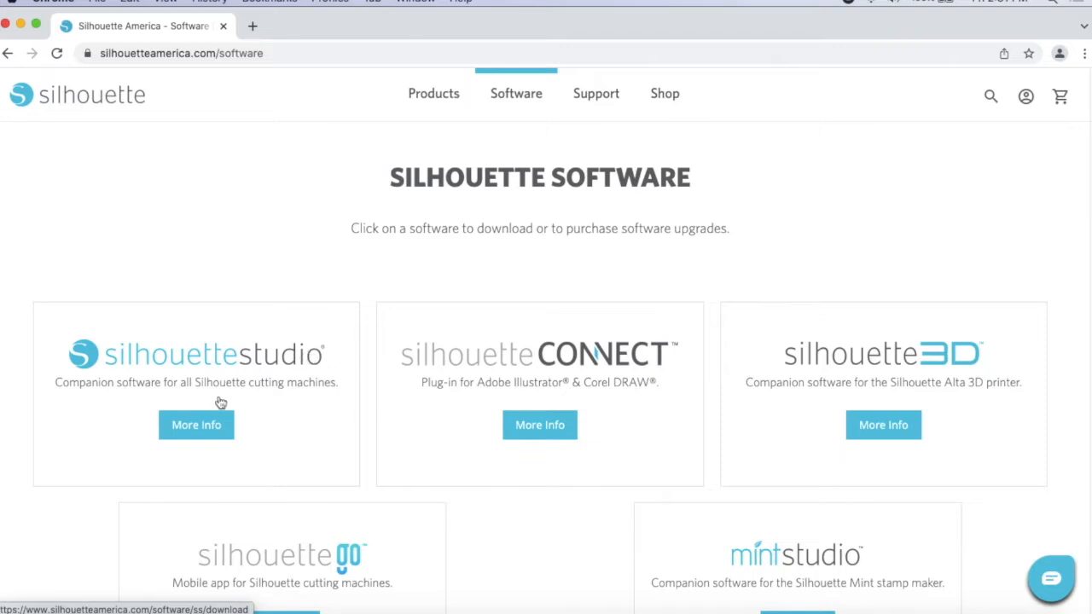
click(205, 435)
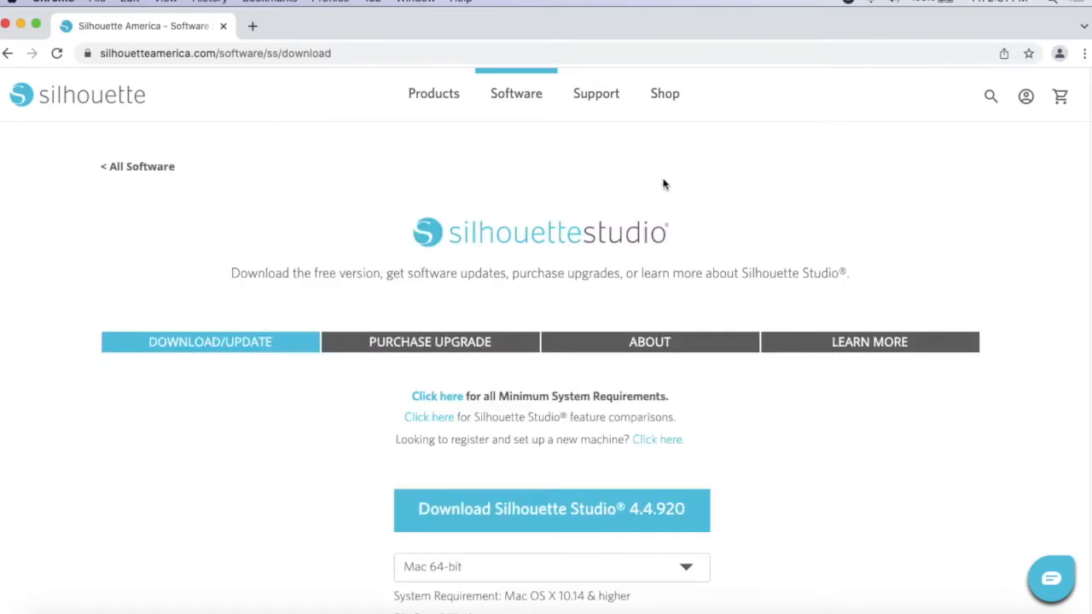
- Examine the operating system choices offered for the Silhouette Studio download
scroll(1014, 250, down, 1)
scroll(1014, 245, down, 5)
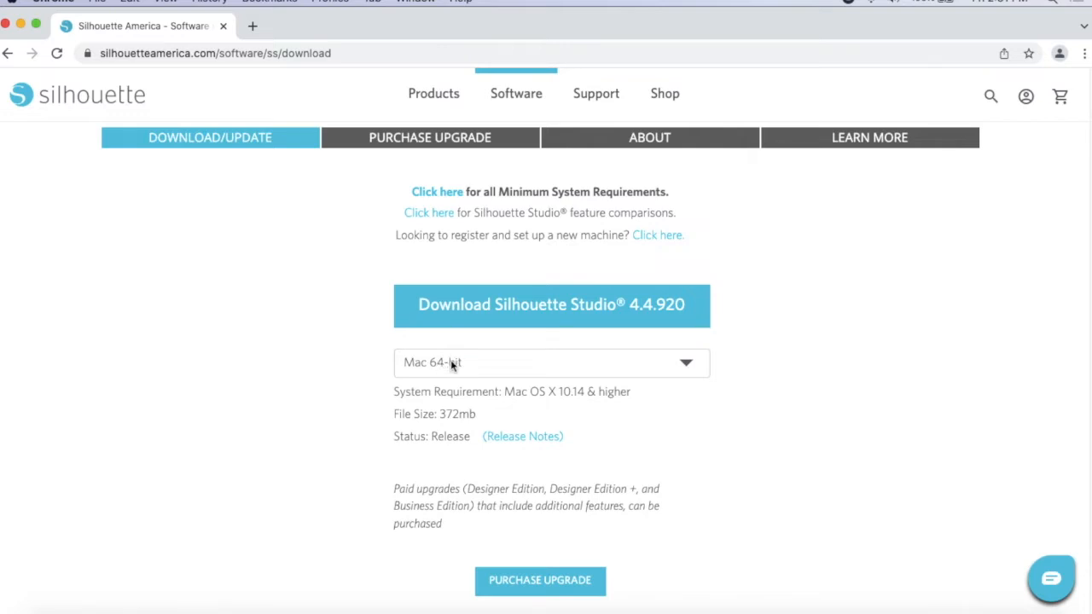
click(686, 364)
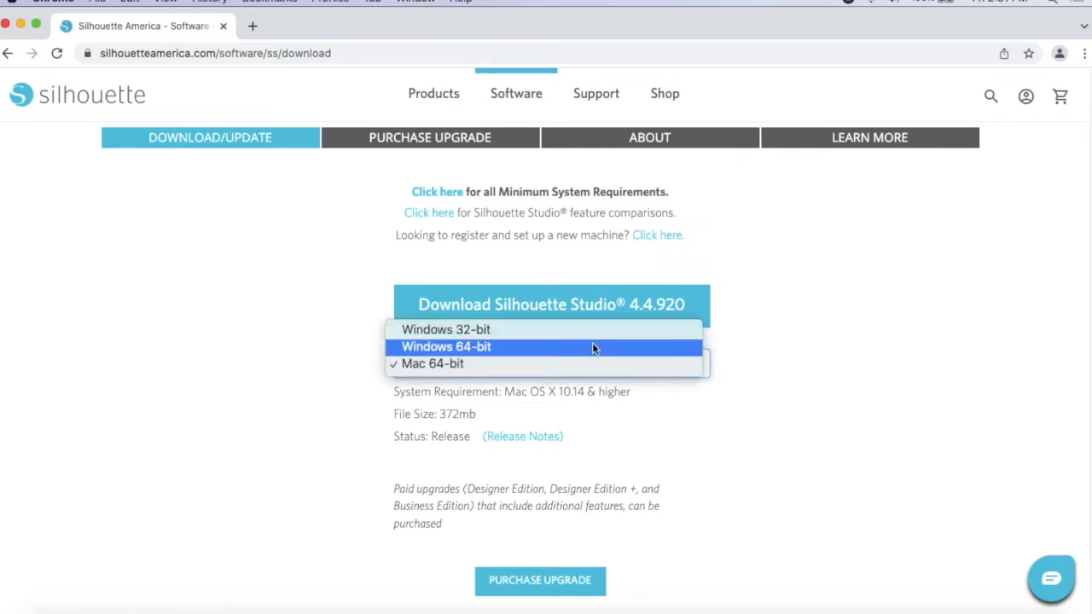
click(831, 316)
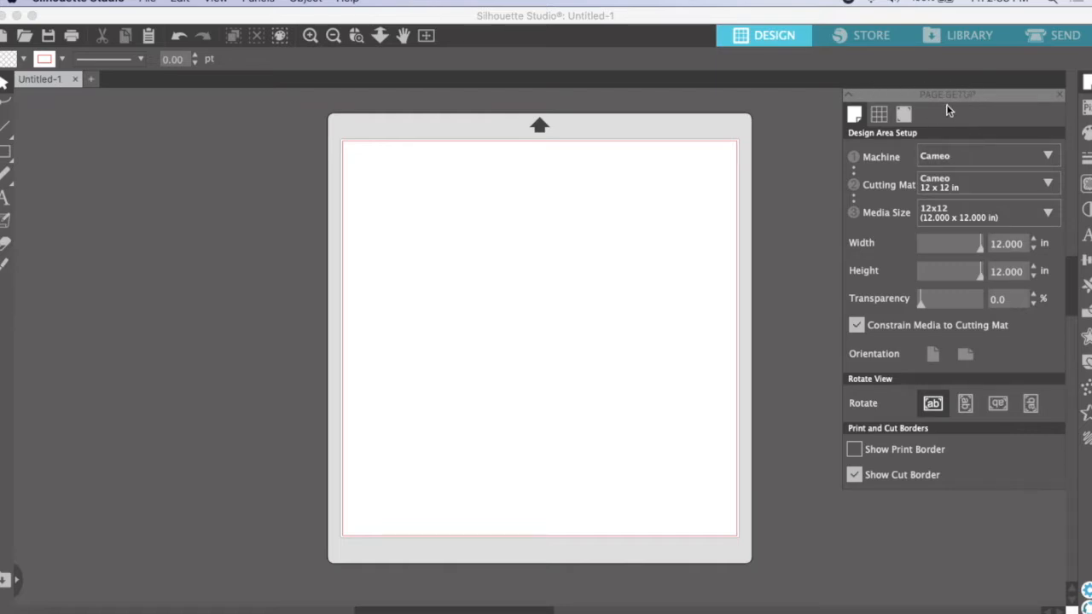
- In Silhouette Studio, set the page's media size to 8.5 in wide and 11 in high
click(1088, 84)
click(1088, 83)
drag(1023, 244, 940, 247)
text(8.5)
key(Tab)
text(11)
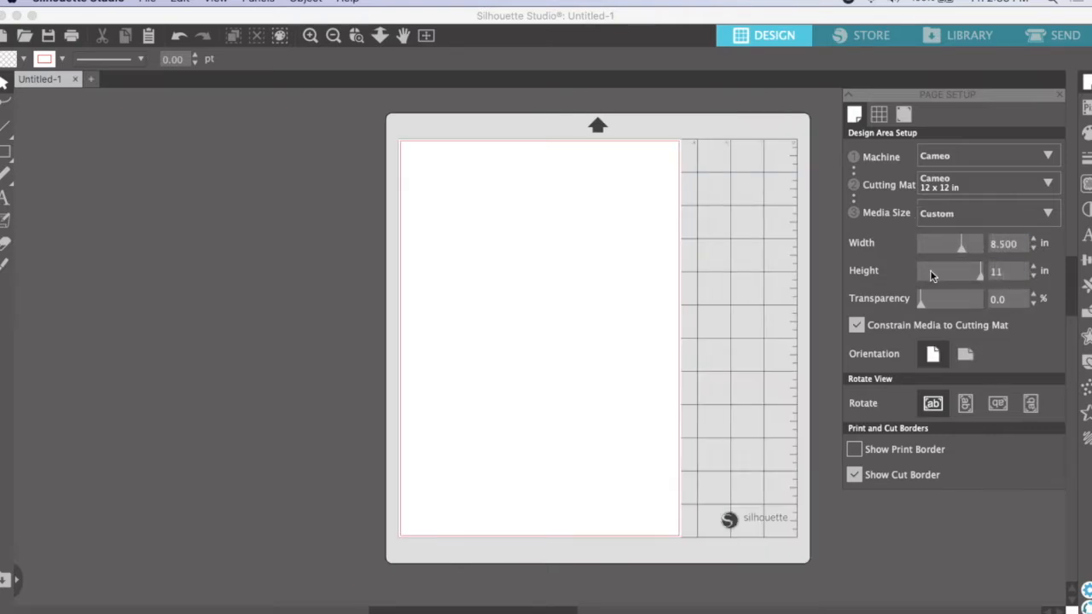
key(Return)
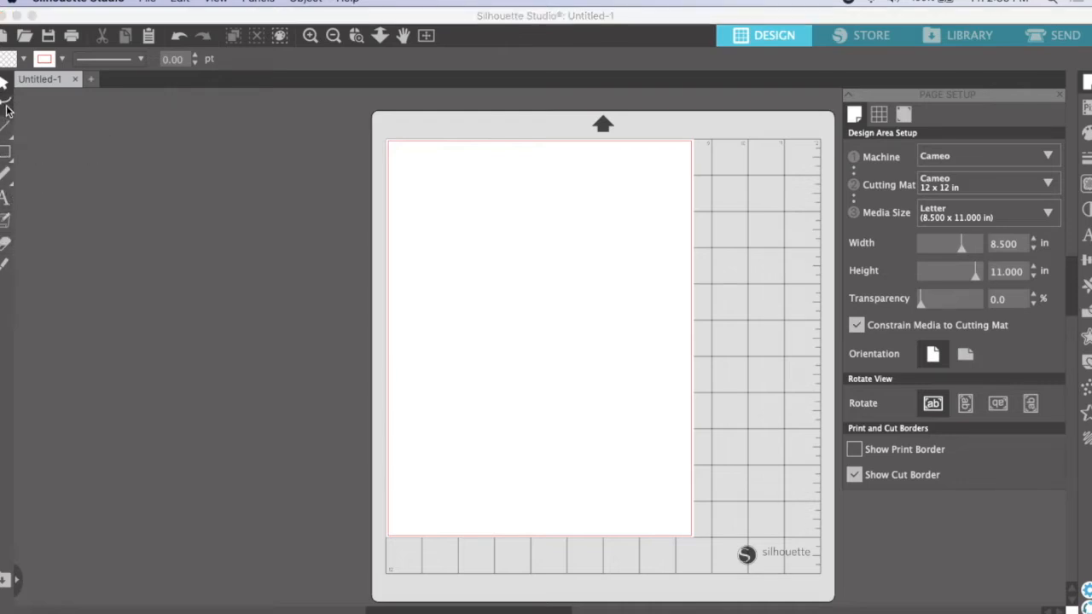
- Draw a circle in the page's upper-left area and resize it proportionally to 2.250 in wide and high
mouse_move(9, 158)
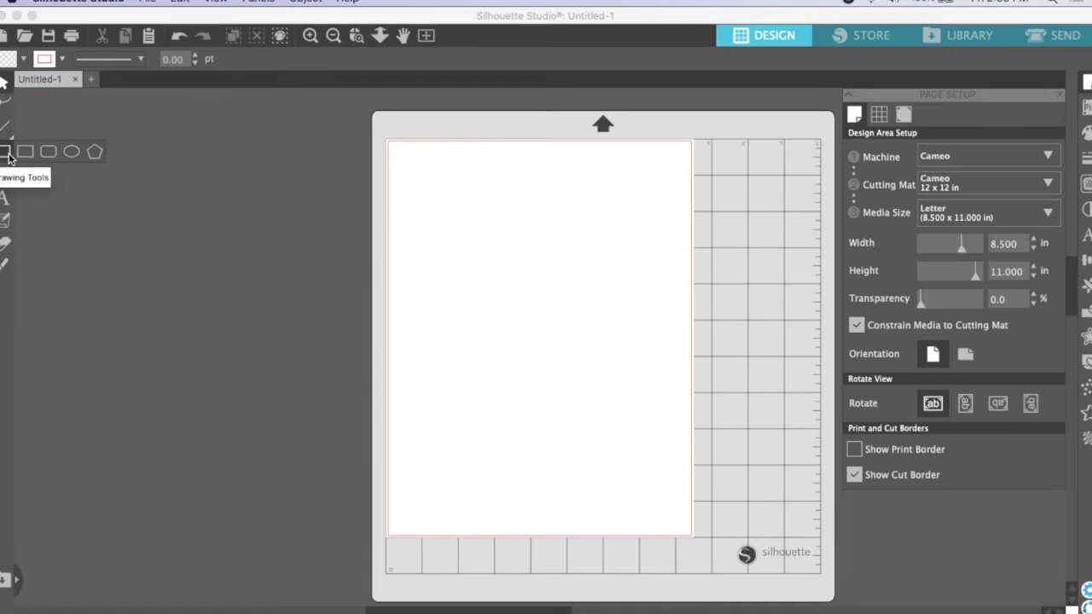
click(72, 152)
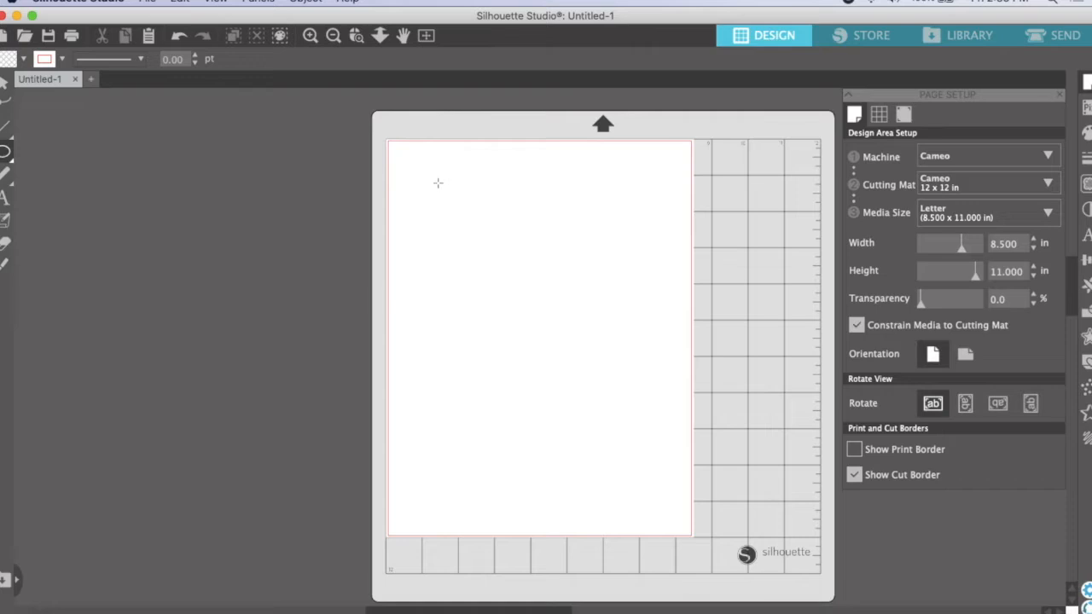
drag(421, 175, 537, 286)
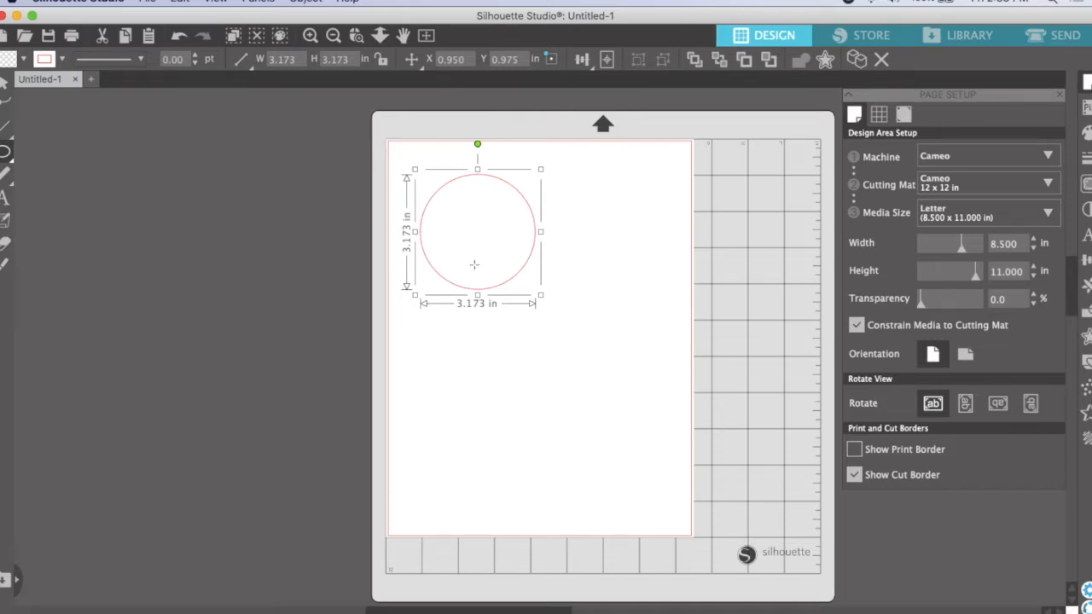
click(383, 64)
drag(352, 62, 268, 66)
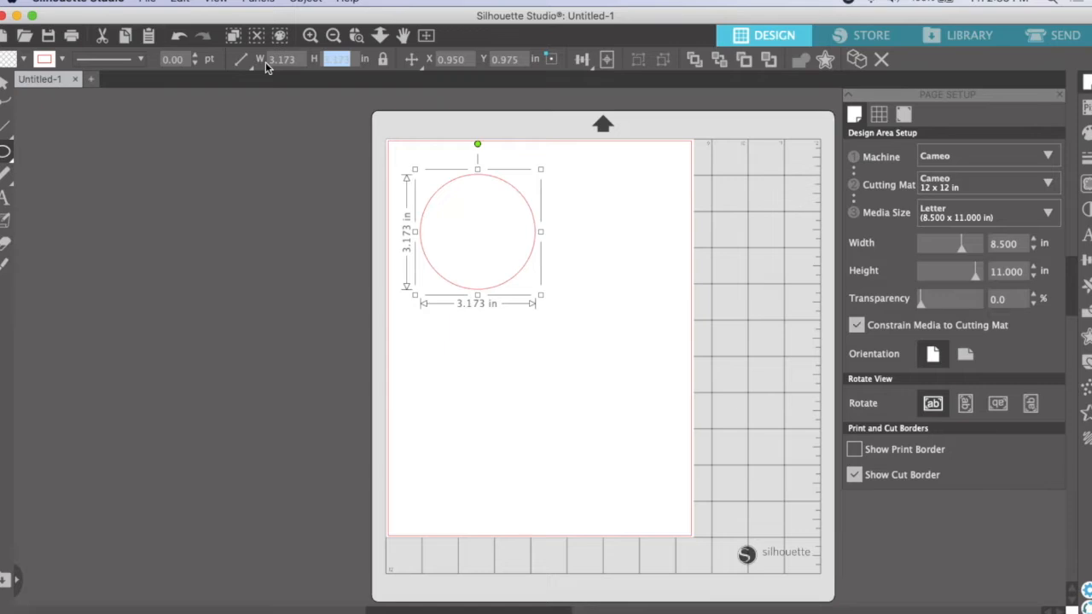
text(2.250)
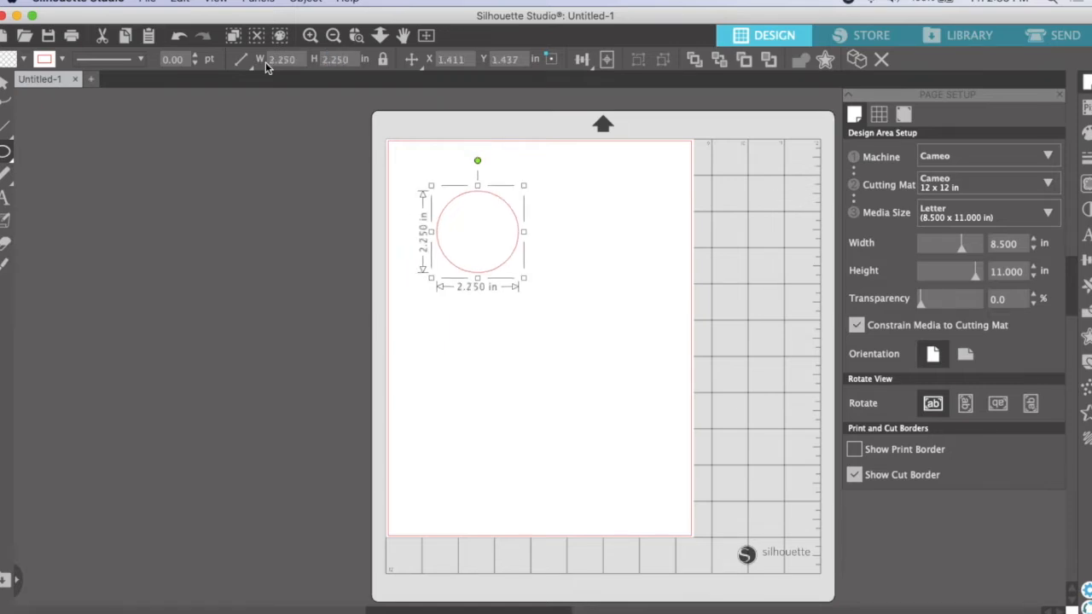
- Offset the circle outward by 0.125 in with rounded corners
right_click(451, 202)
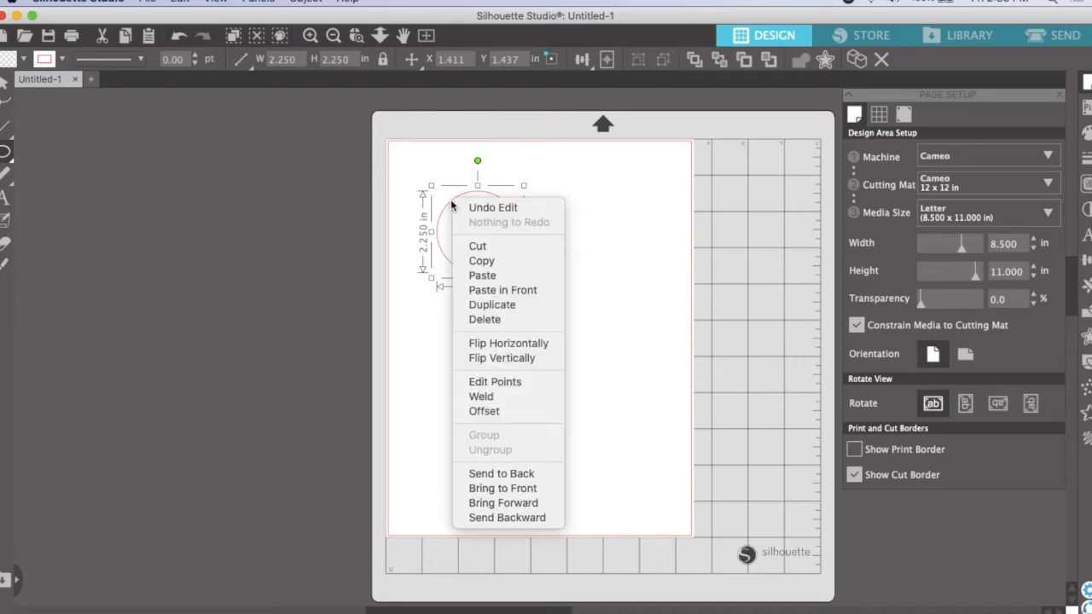
click(511, 414)
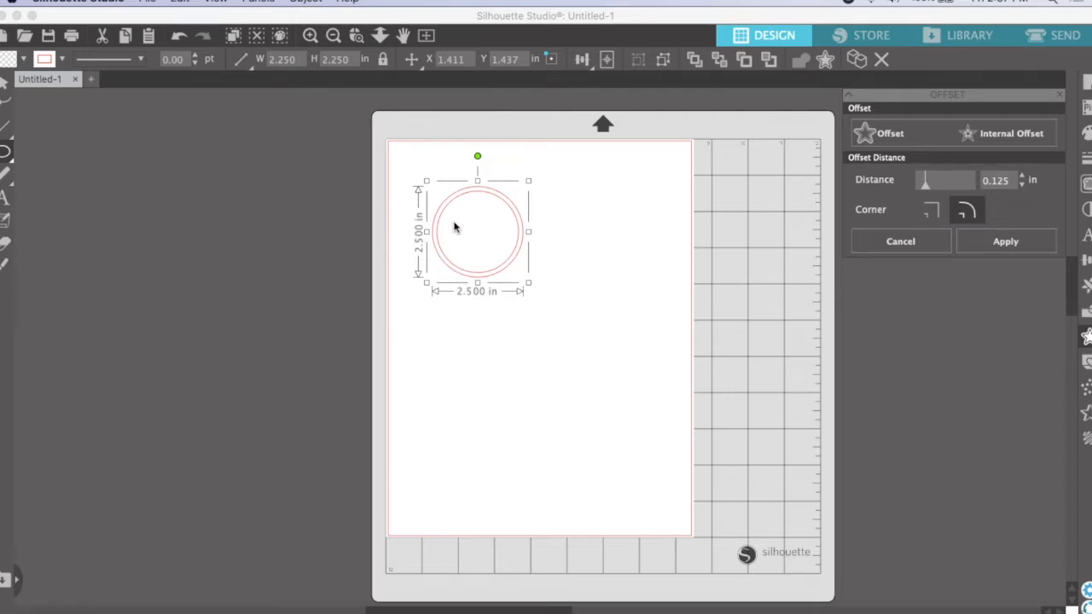
click(441, 175)
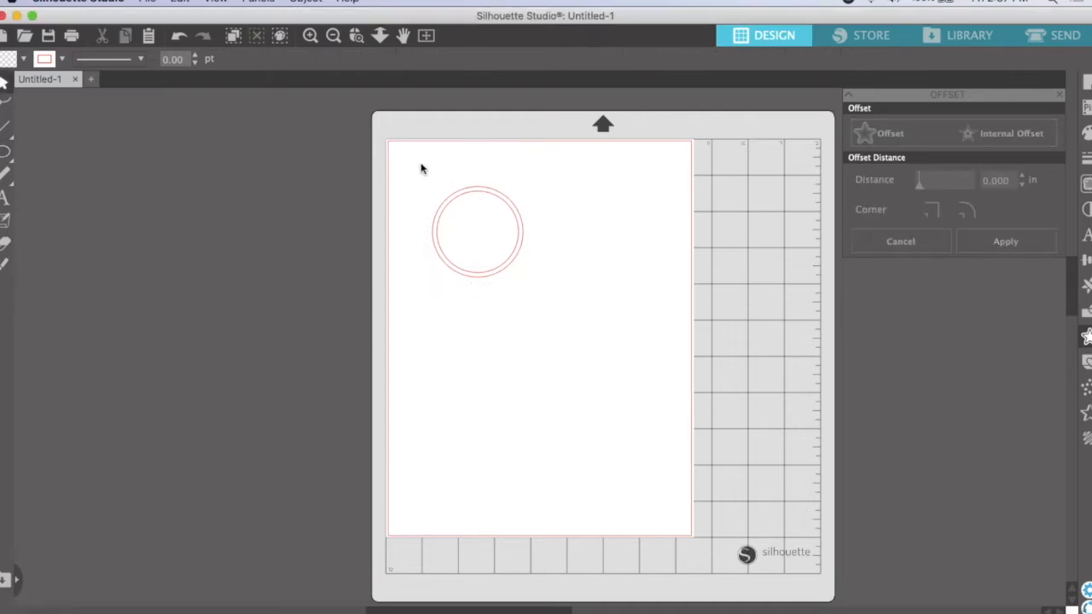
- Group the circle with its offset ring and move the group closer to the page's upper-left corner
click(451, 207)
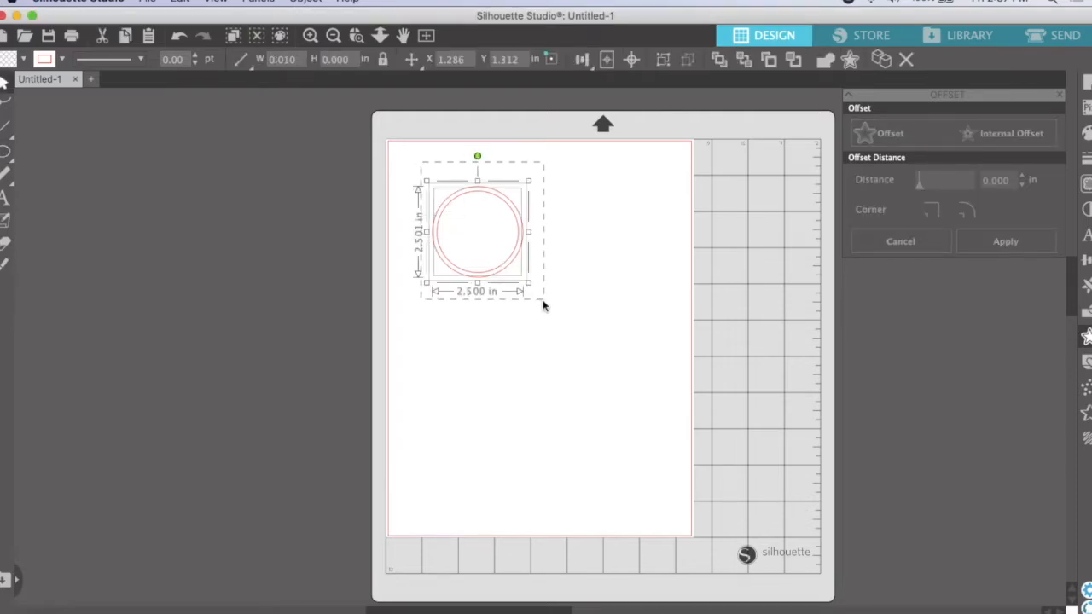
right_click(498, 266)
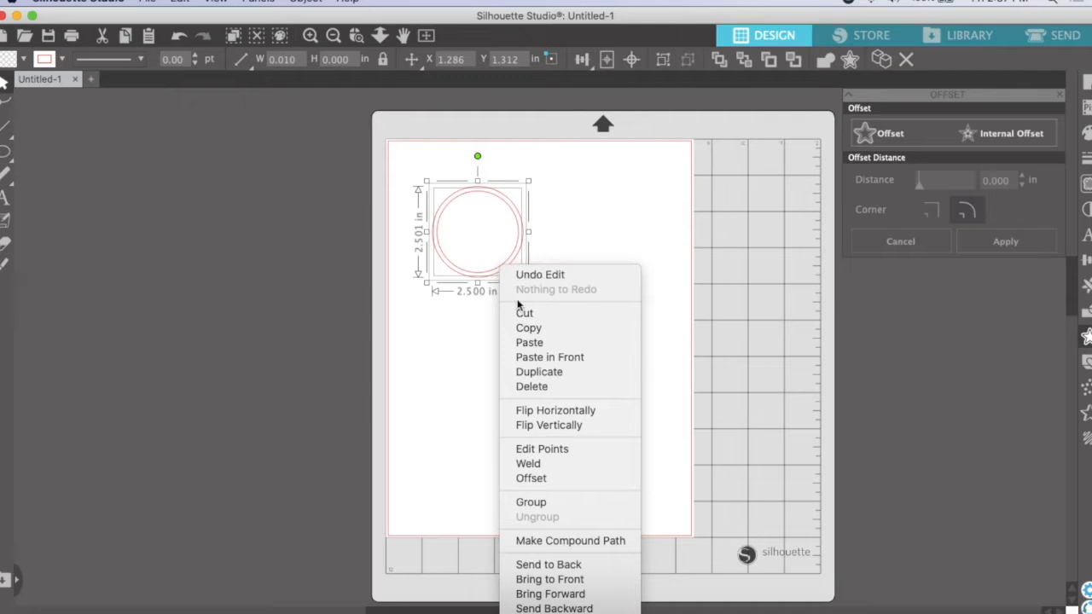
click(552, 503)
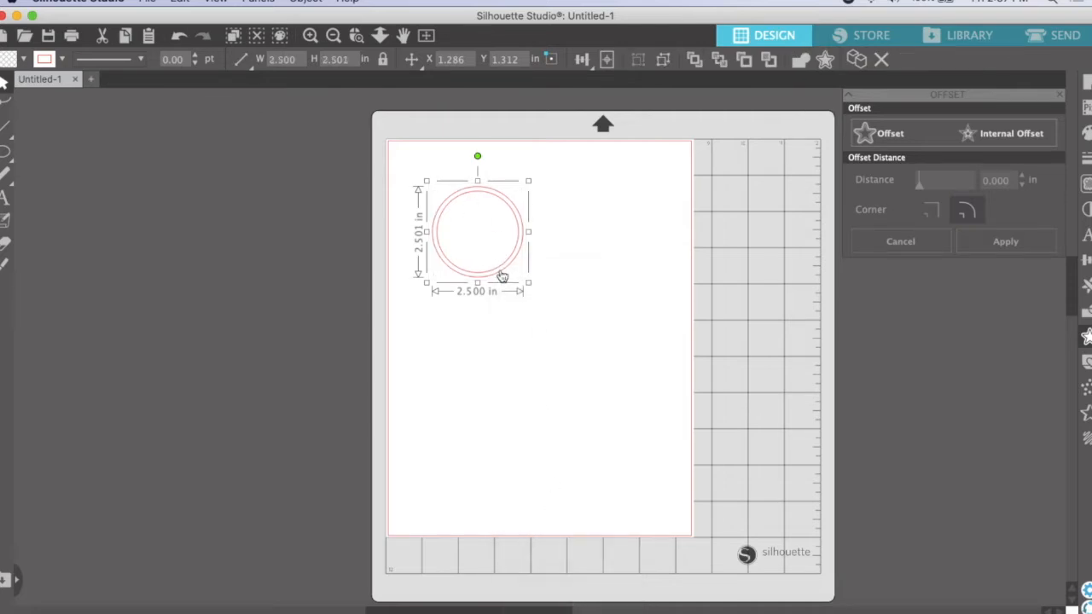
drag(496, 280, 667, 270)
drag(750, 277, 489, 247)
click(555, 169)
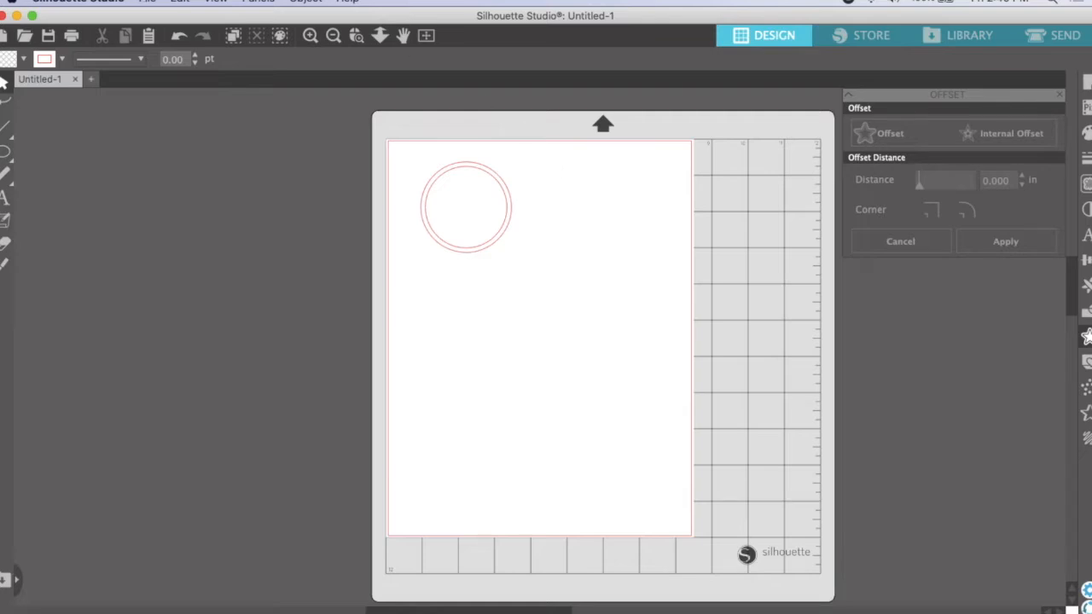
- Open the photo Corgis.jpg from the Documents folder
click(147, 1)
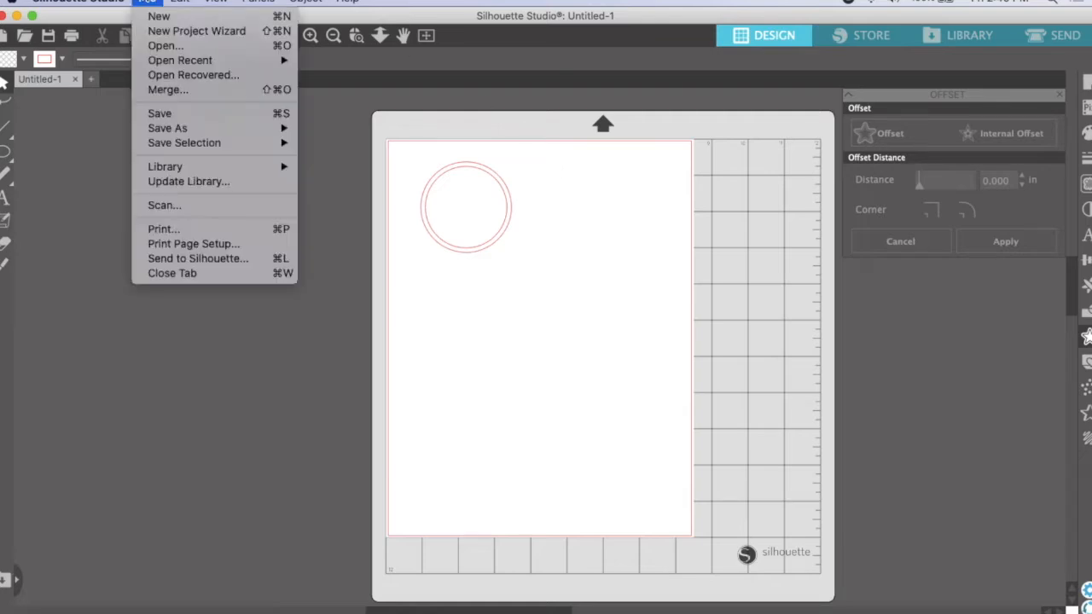
click(179, 46)
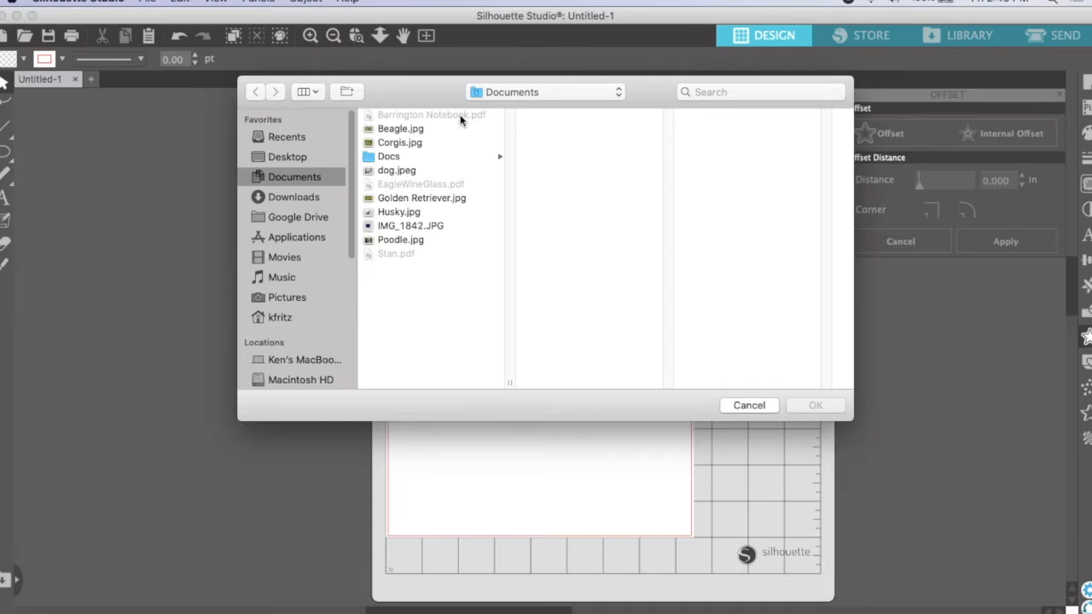
click(431, 143)
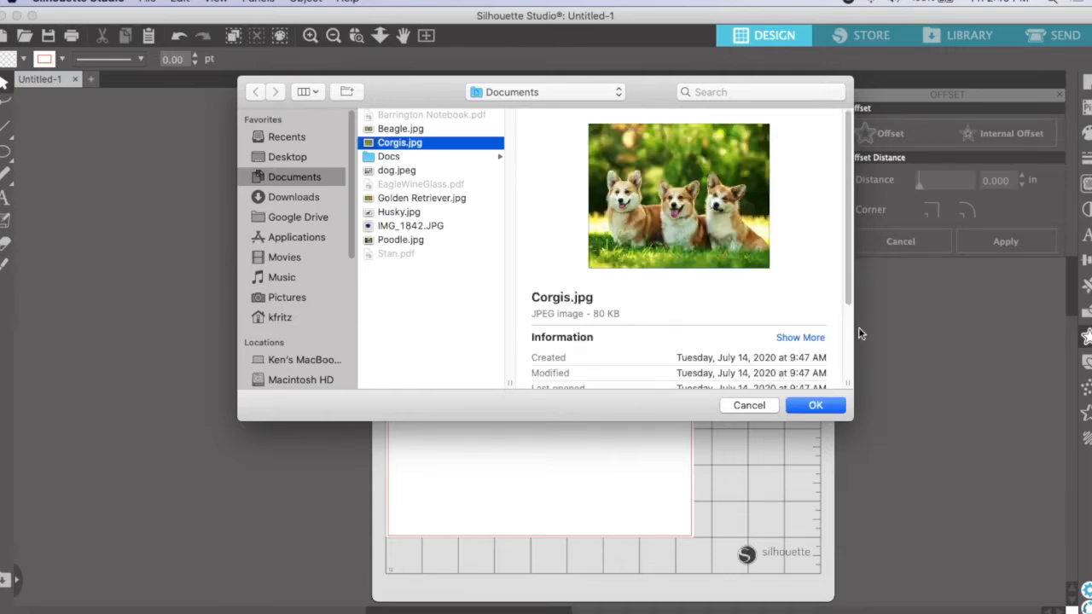
click(803, 408)
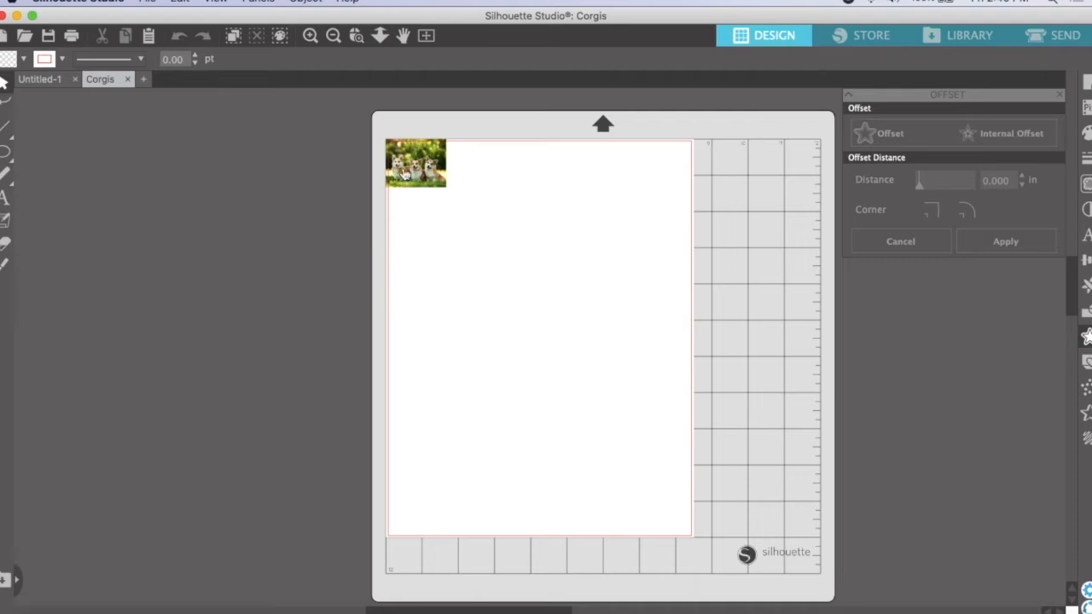
- Copy the corgi photo from its own document and paste it beside the circles in Untitled-1
click(47, 80)
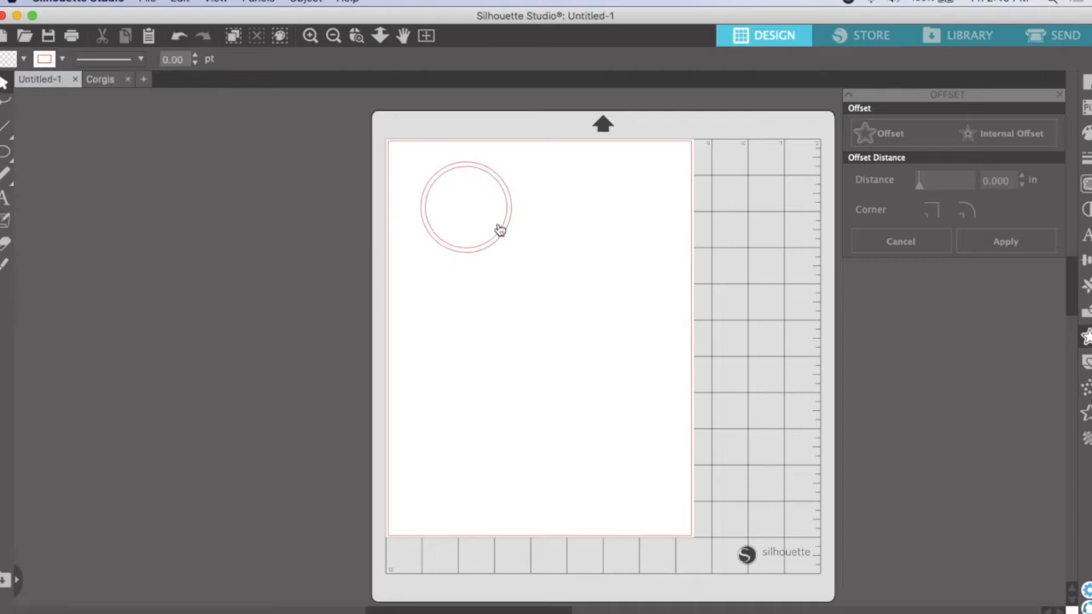
click(103, 81)
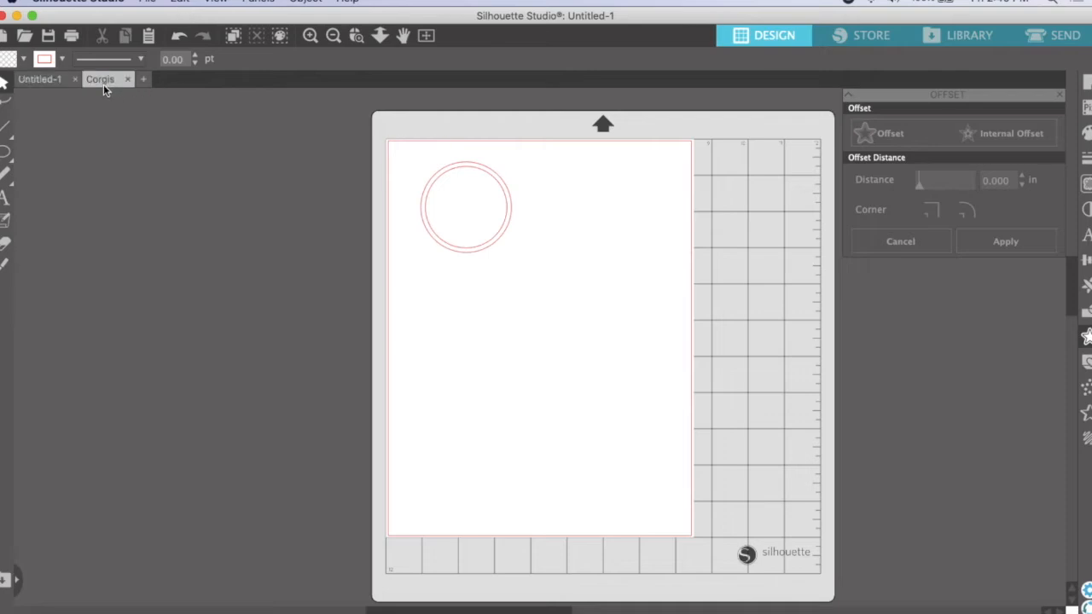
click(412, 168)
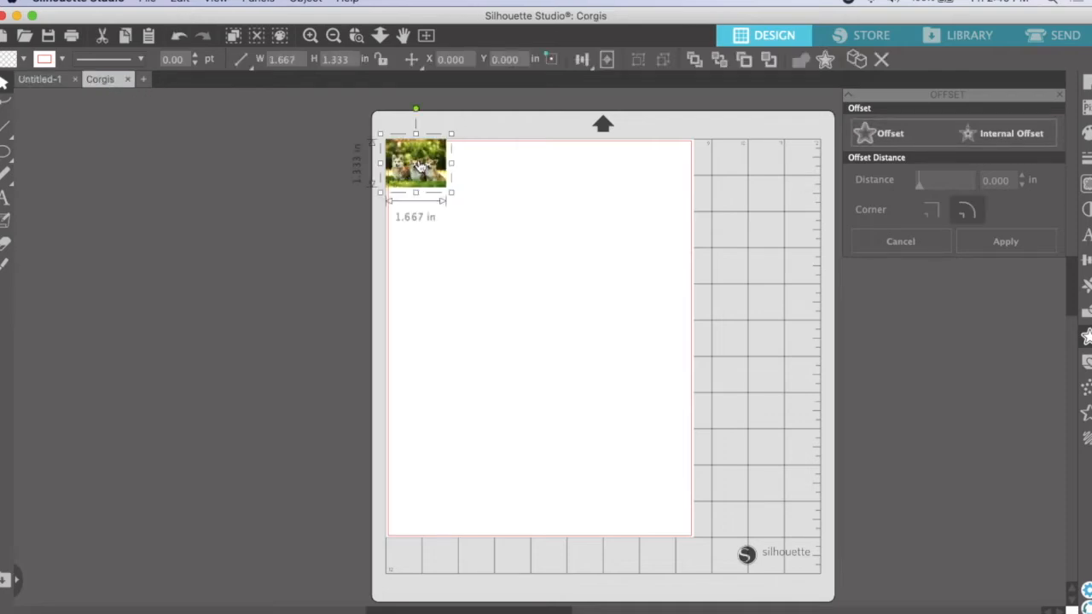
right_click(426, 154)
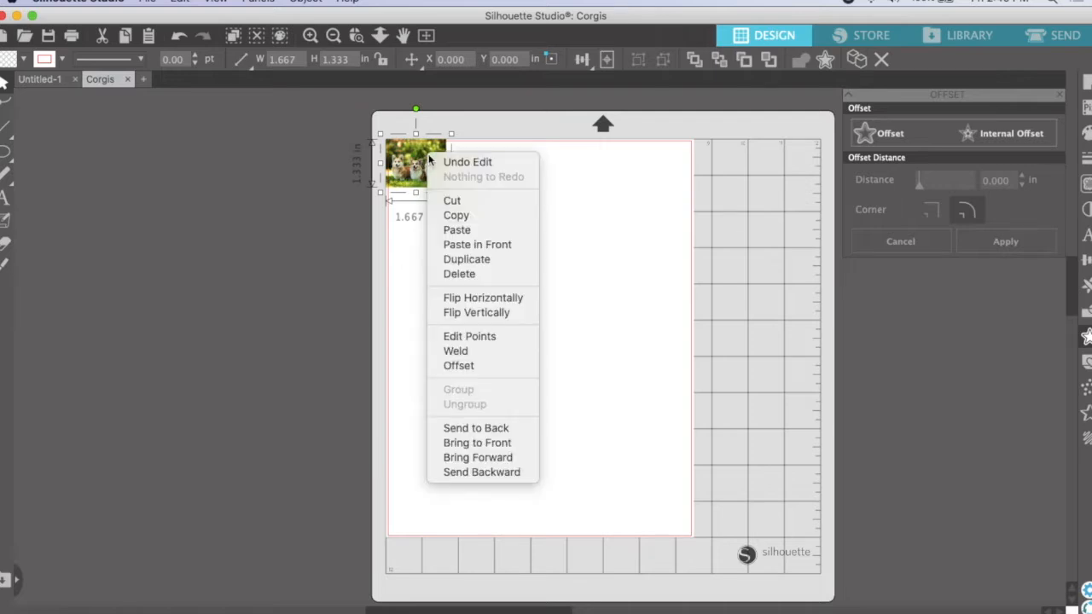
click(457, 216)
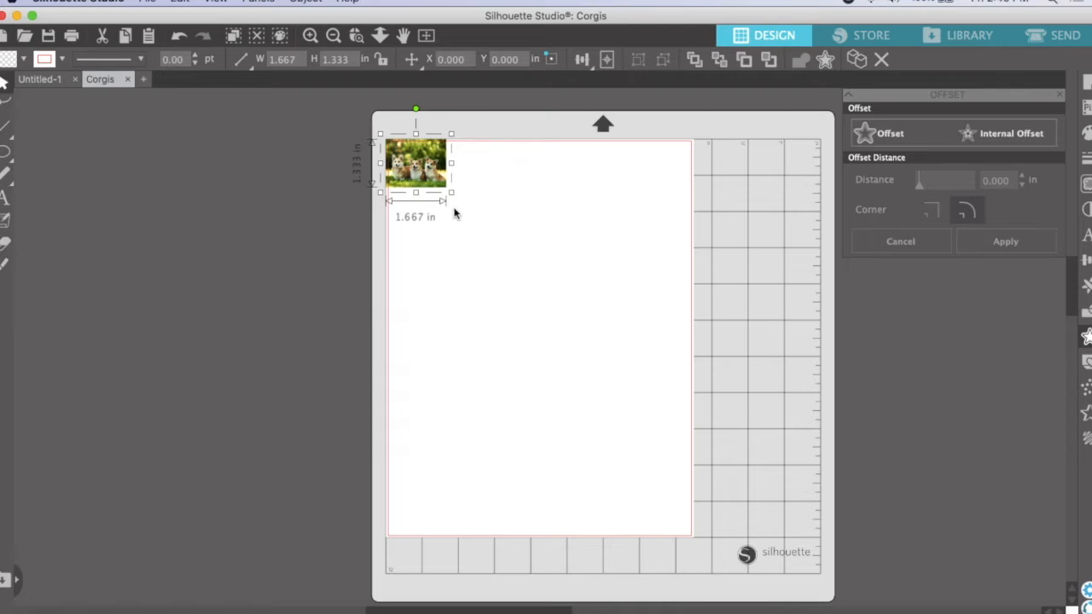
click(47, 80)
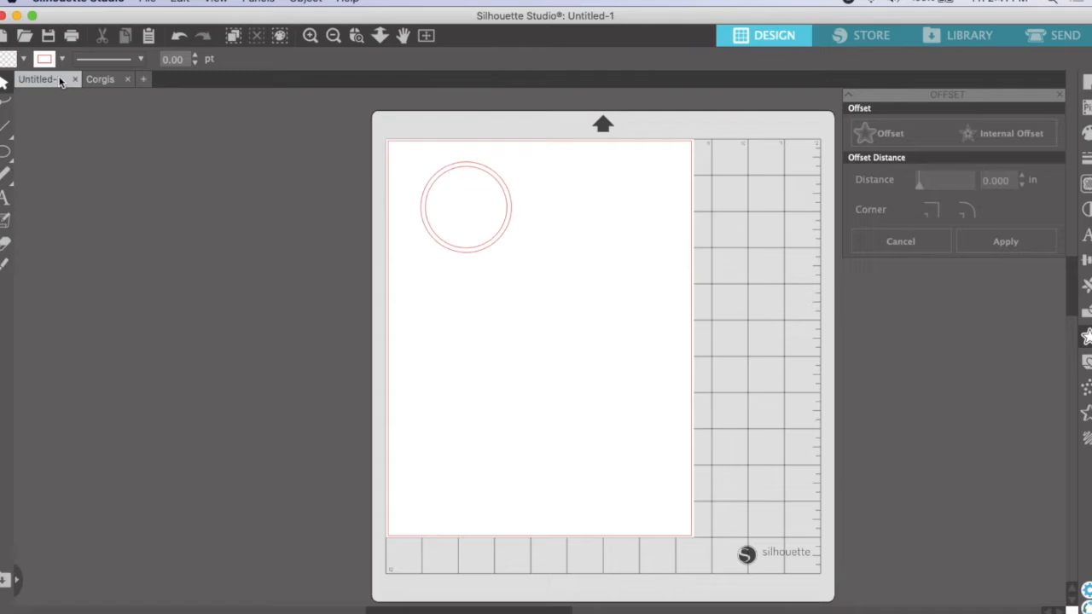
right_click(548, 212)
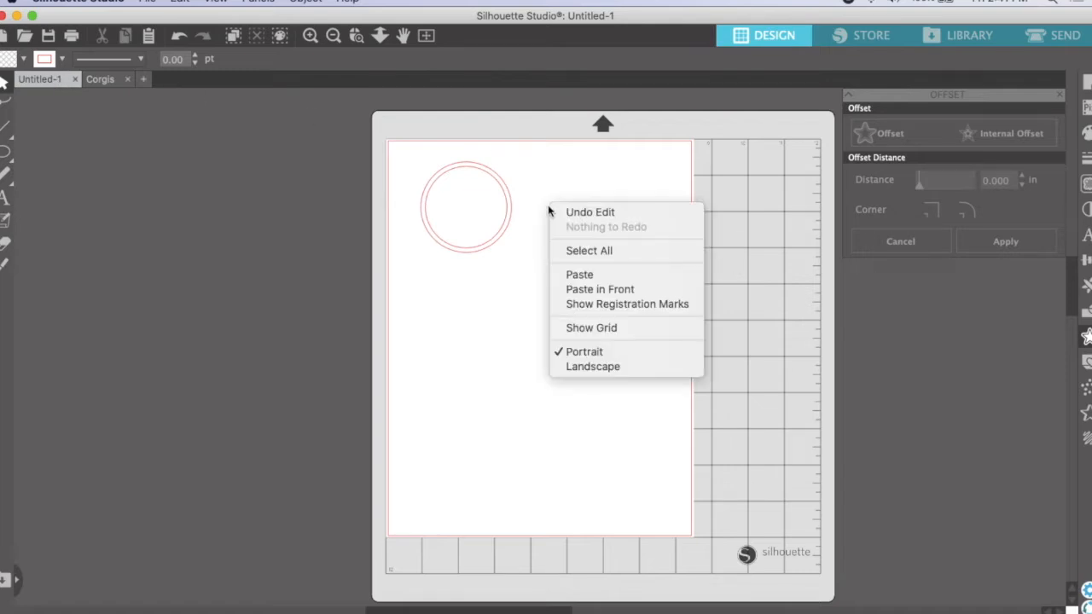
click(571, 275)
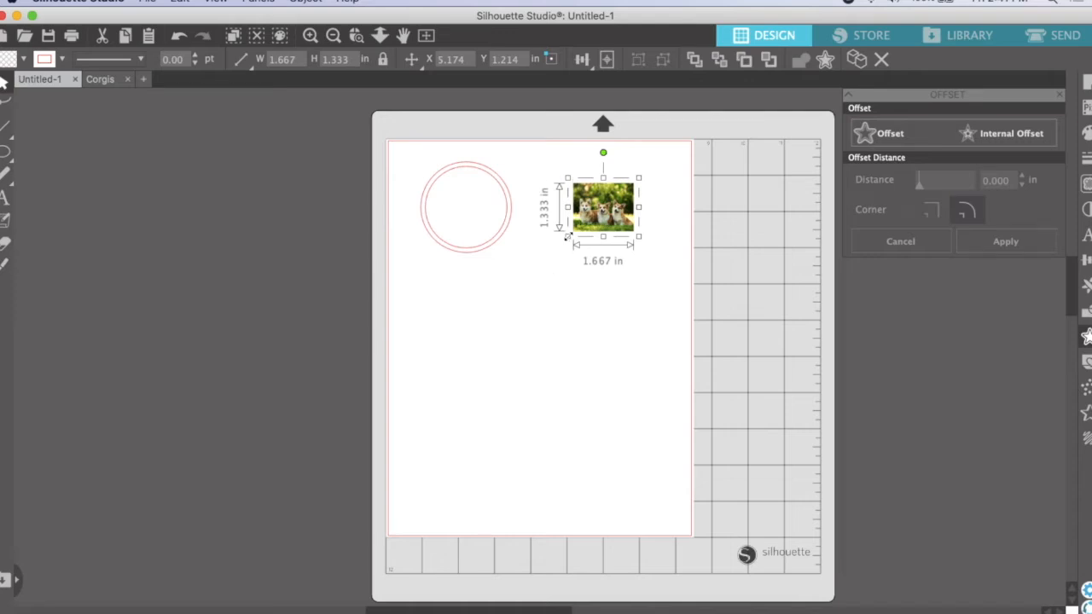
- Enlarge the corgi photo proportionally to about 4.88 × 3.90 in and place it in the page's upper-right area
drag(567, 237, 467, 335)
drag(536, 283, 582, 263)
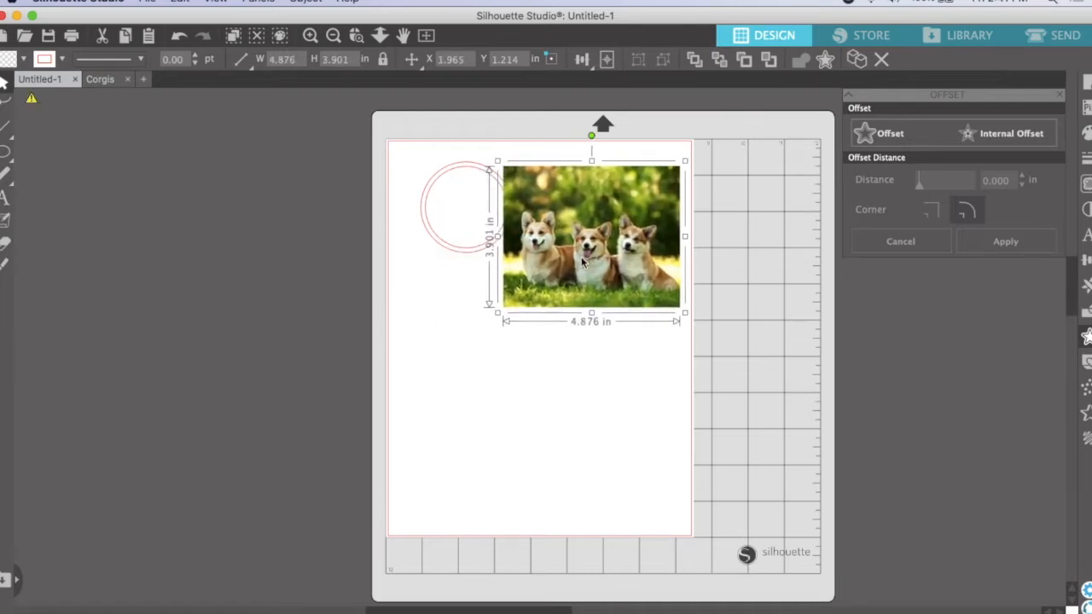
key(Escape)
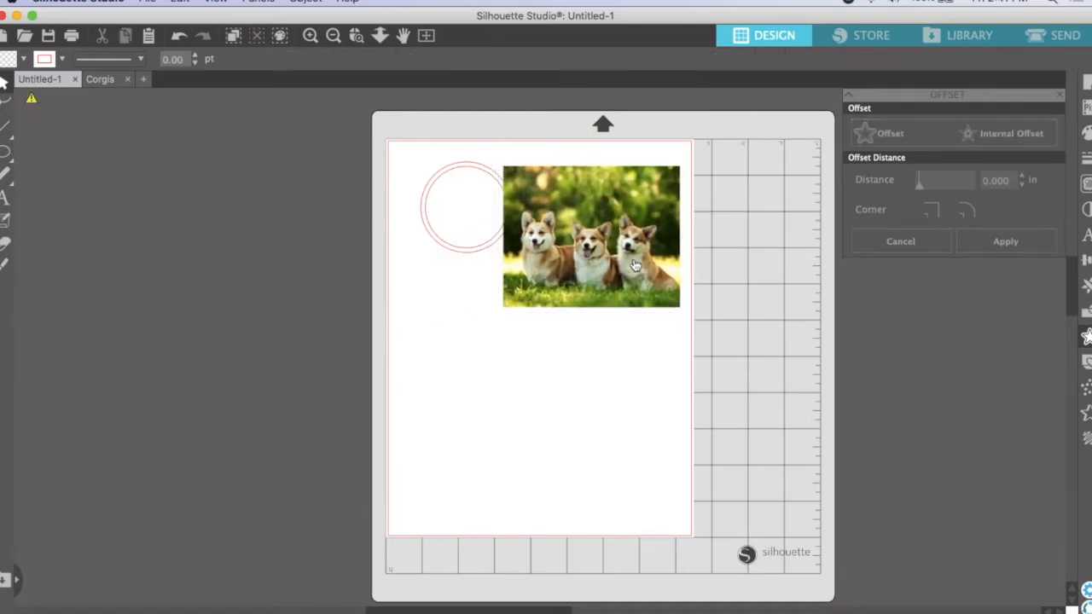
- Bring the grouped circles to the front and move them onto the left part of the corgi photo
click(482, 174)
right_click(478, 173)
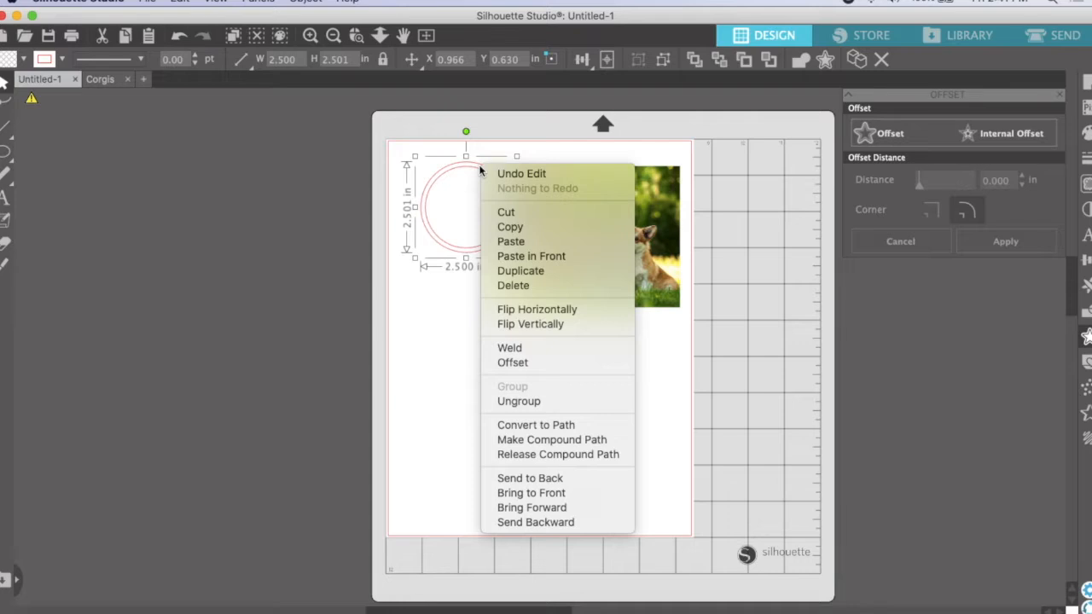
click(550, 495)
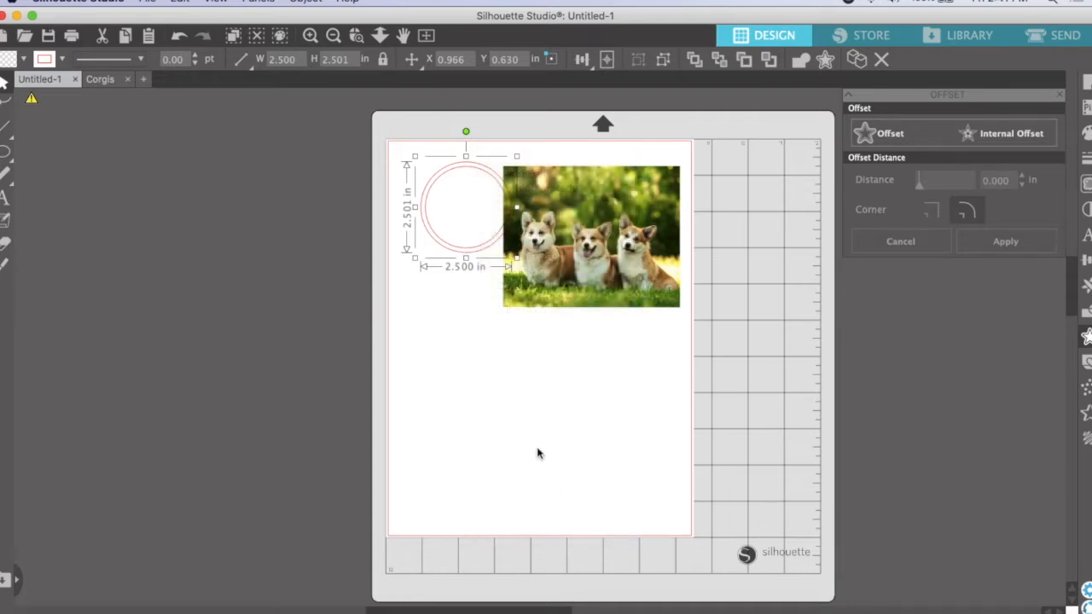
drag(499, 178, 574, 186)
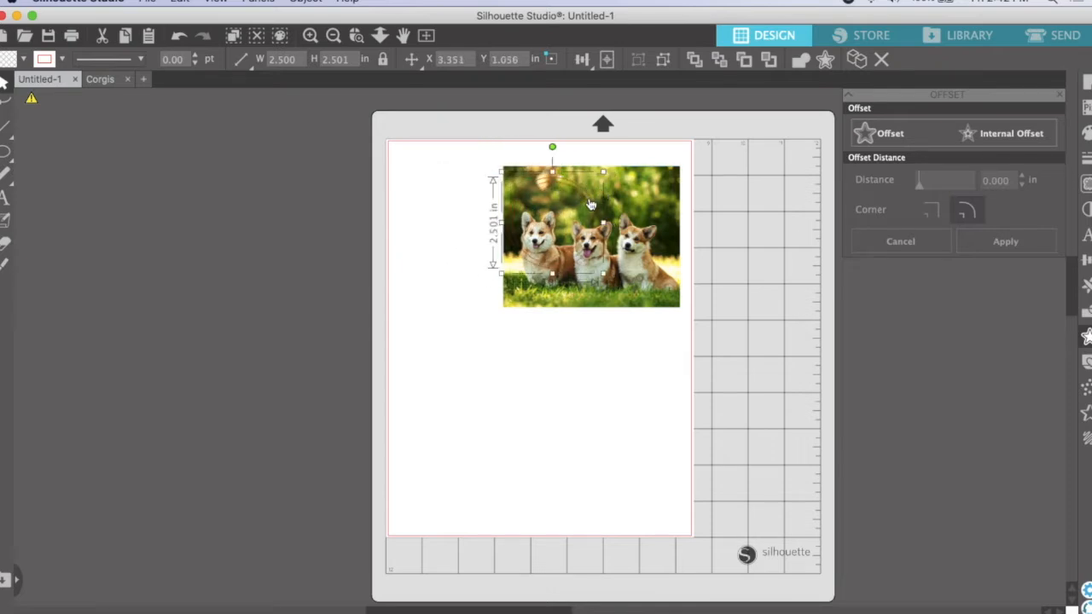
- Set the circles' line thickness to 3.50 pt and move them over the two rightmost corgis in the photo
click(195, 56)
click(196, 56)
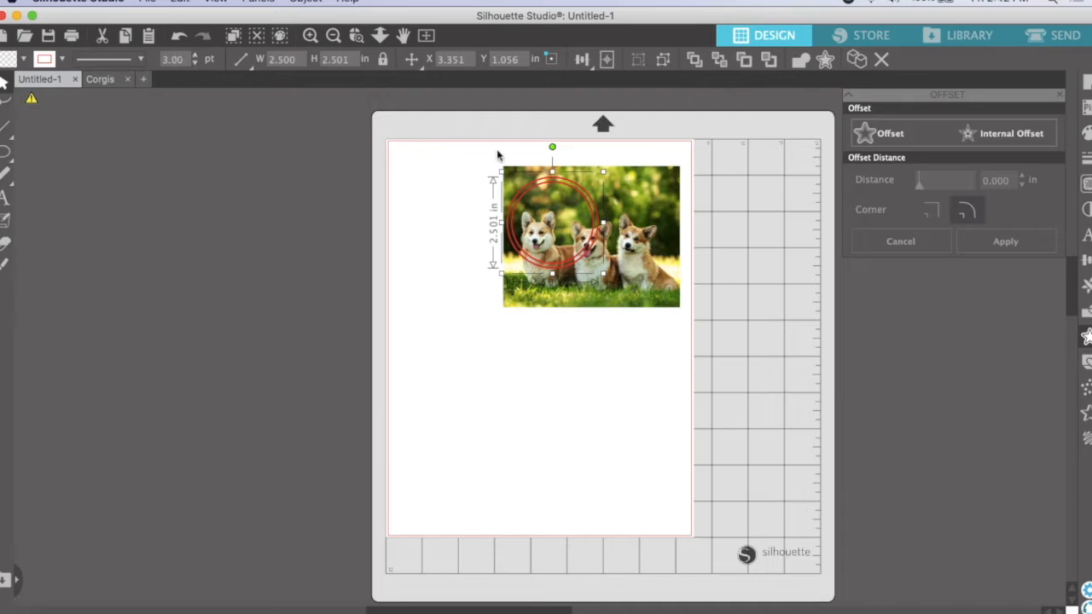
mouse_move(616, 274)
mouse_down()
mouse_move(609, 240)
mouse_move(625, 256)
mouse_up()
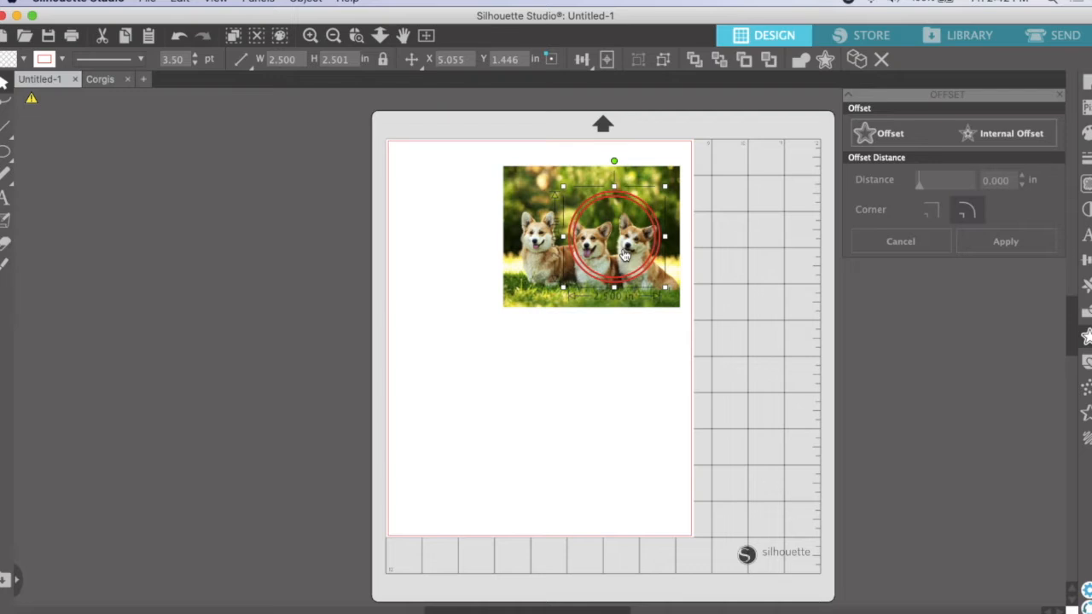
- Shrink the corgi photo proportionally to about 4.18 × 3.34 in and reposition it so the two rightmost corgis fit inside the circles
scroll(625, 256, up, 5)
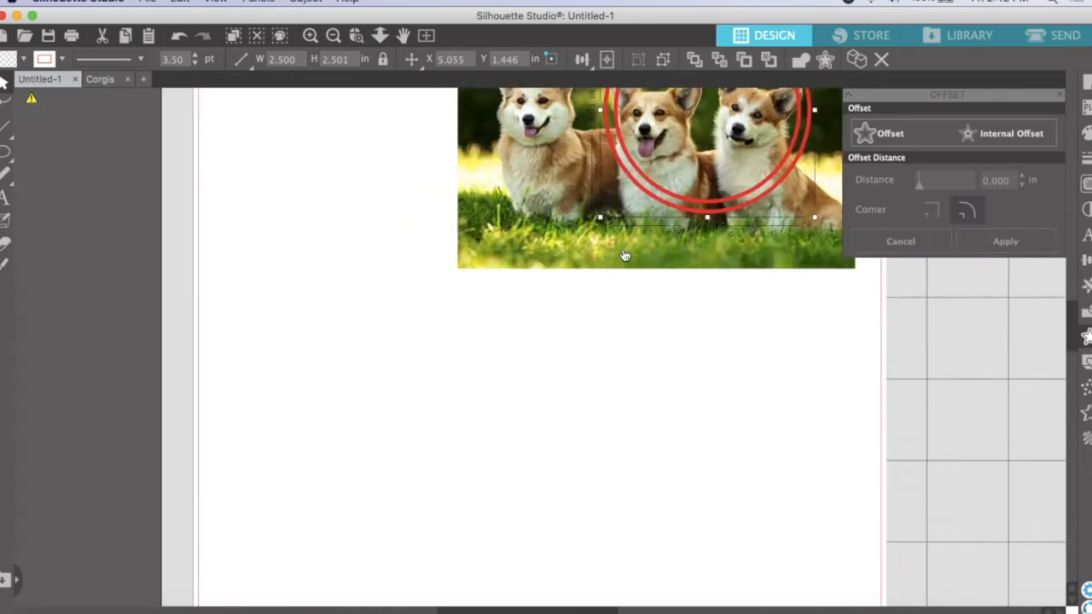
key(super+1)
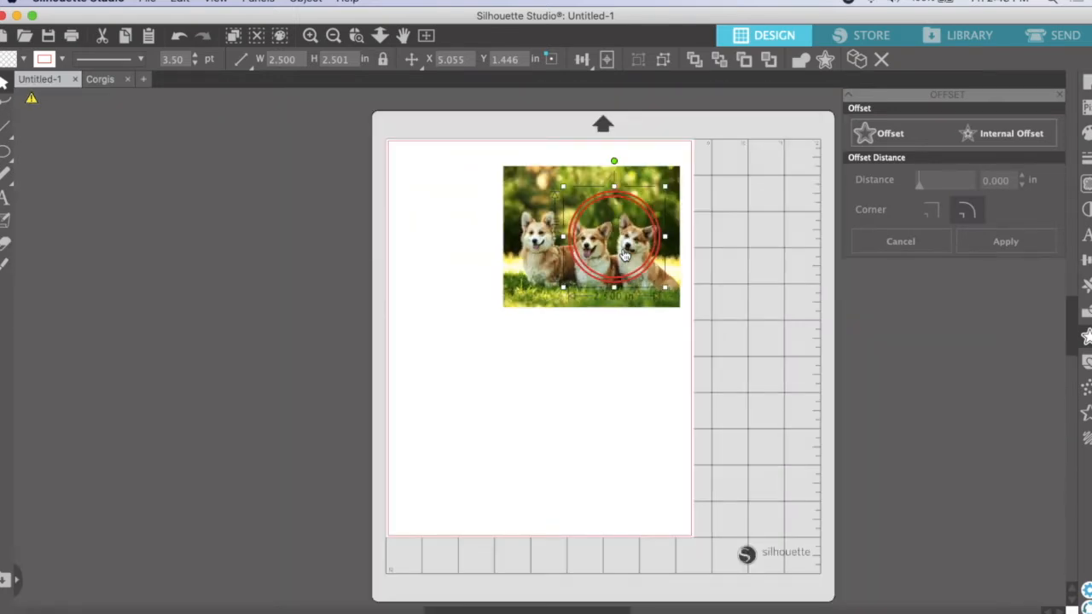
key(super+plus)
key(super+plus)
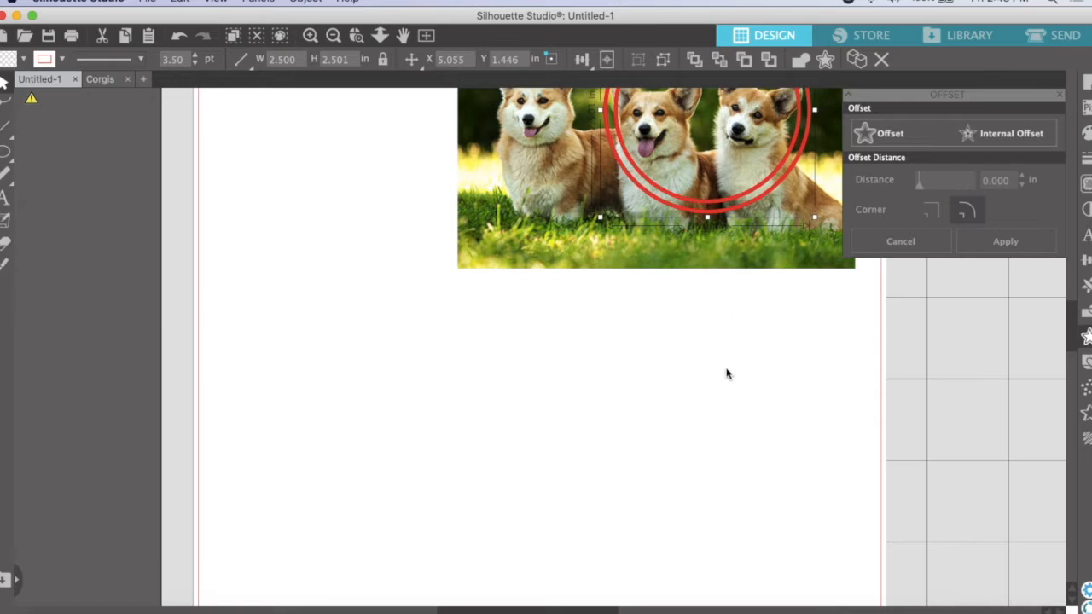
scroll(726, 373, up, 5)
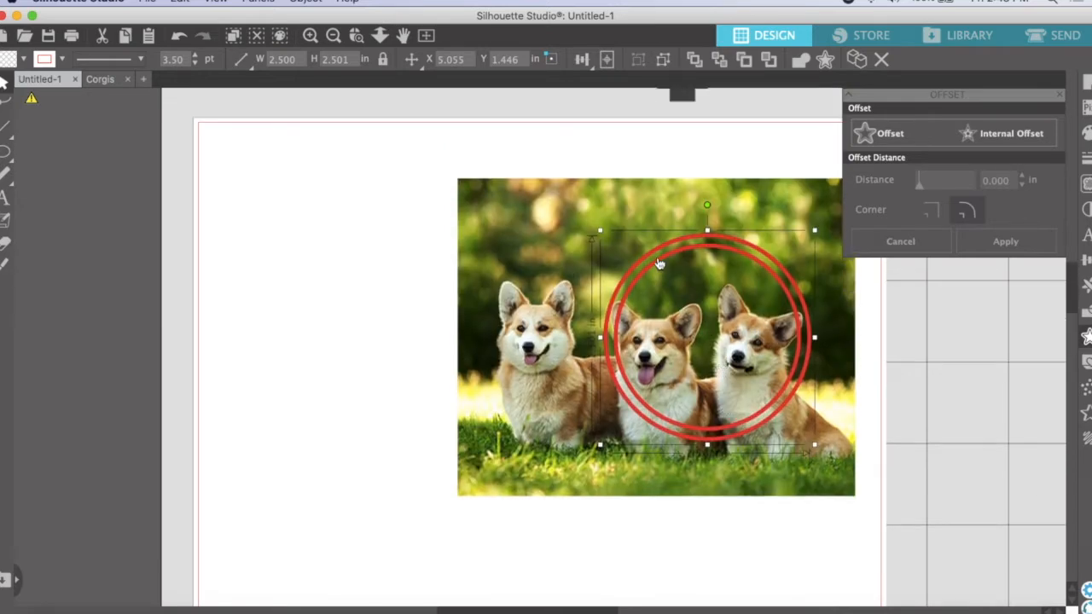
click(656, 198)
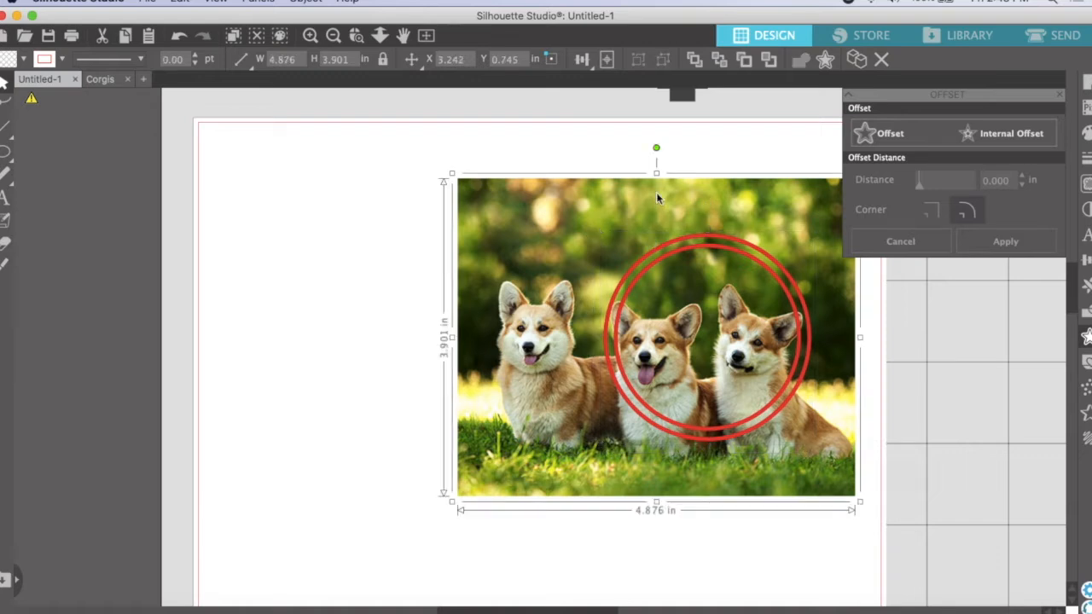
drag(453, 173, 478, 217)
drag(482, 217, 484, 219)
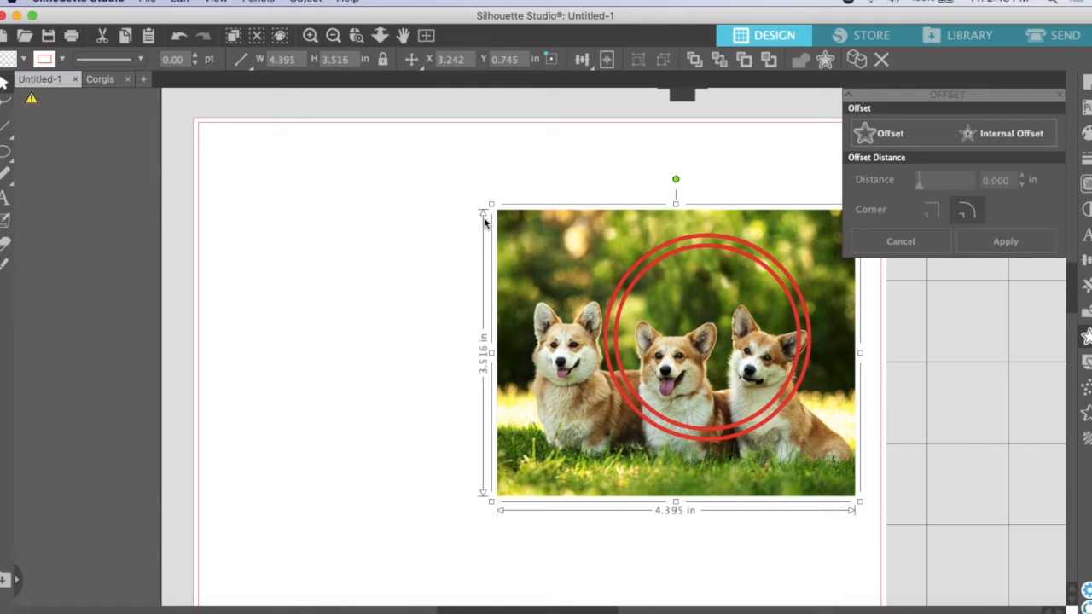
drag(556, 259, 542, 252)
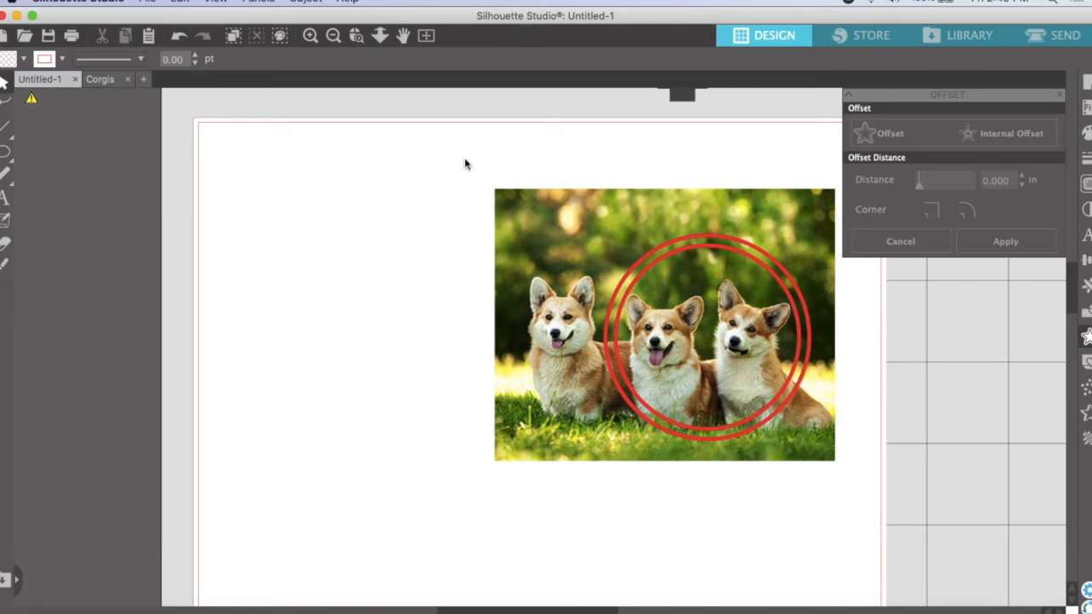
- Crop the corgi photo with the circle group and move the resulting round photo near the page's upper-left corner
drag(461, 148, 872, 510)
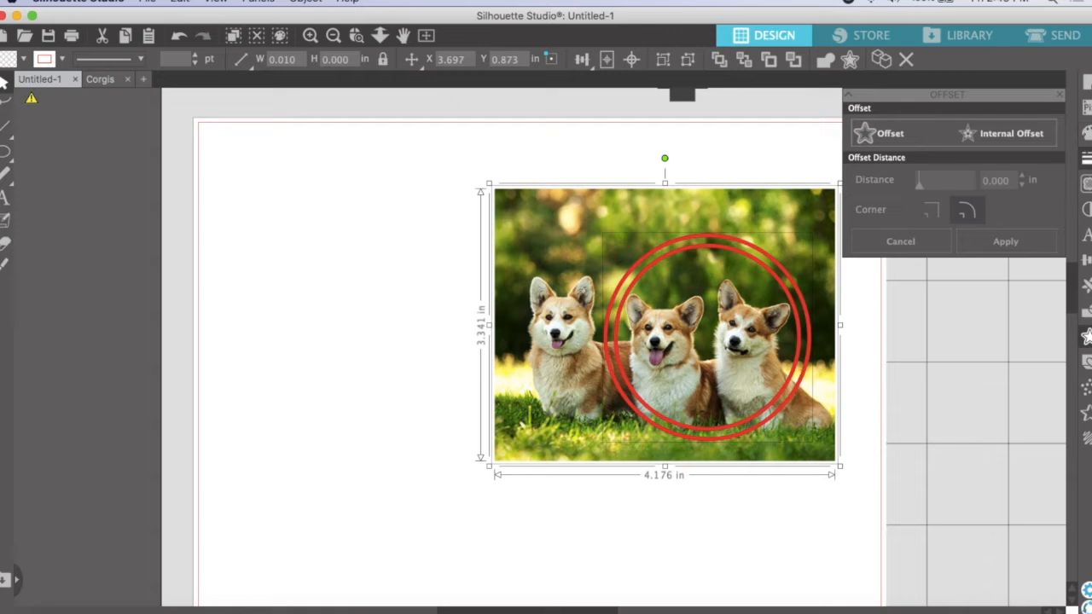
click(1086, 314)
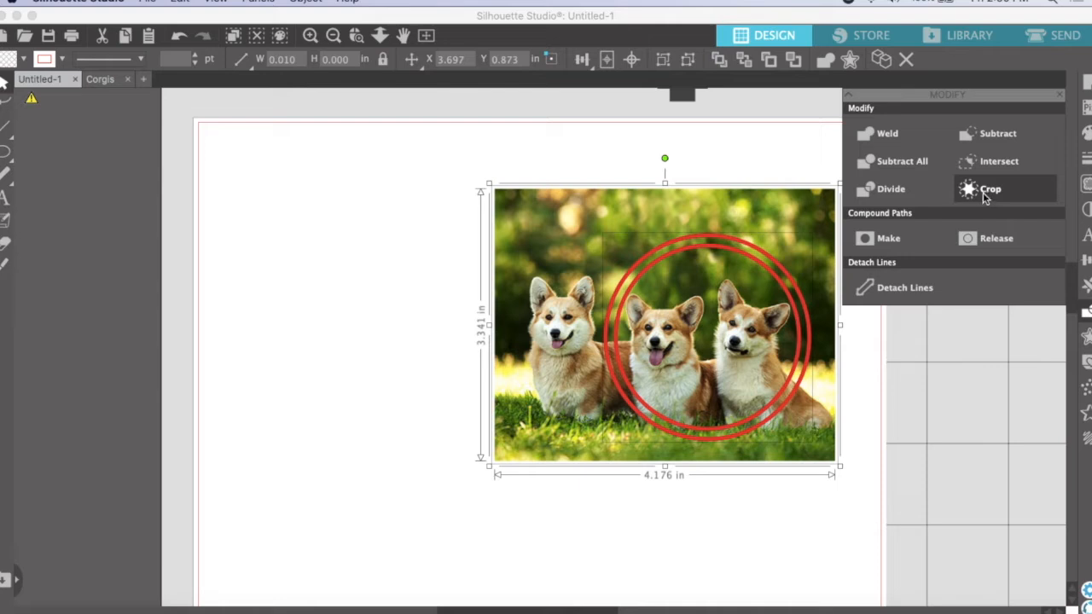
click(978, 190)
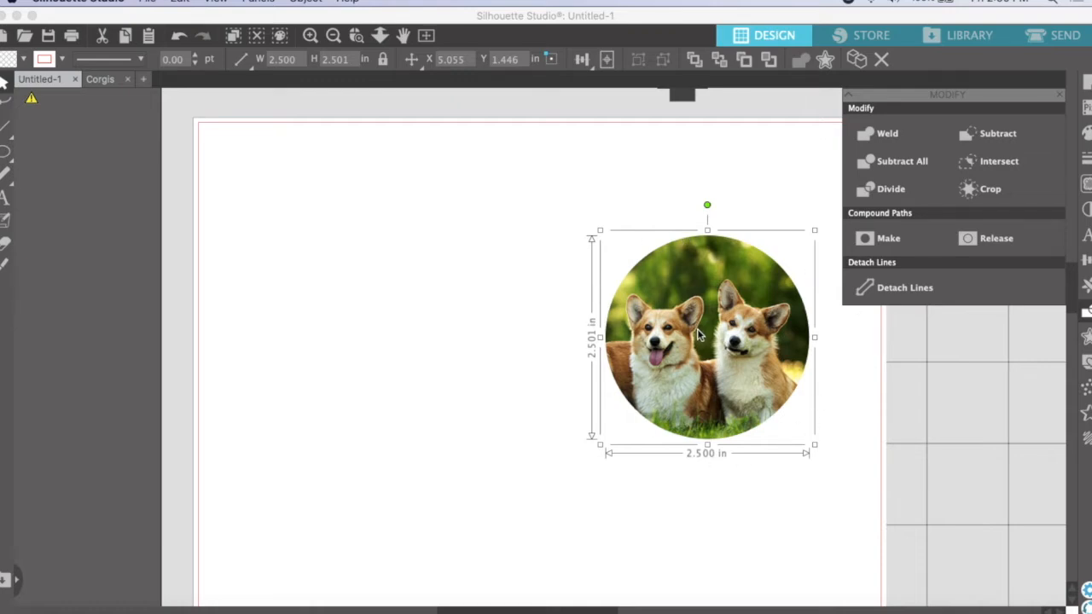
drag(705, 323, 380, 239)
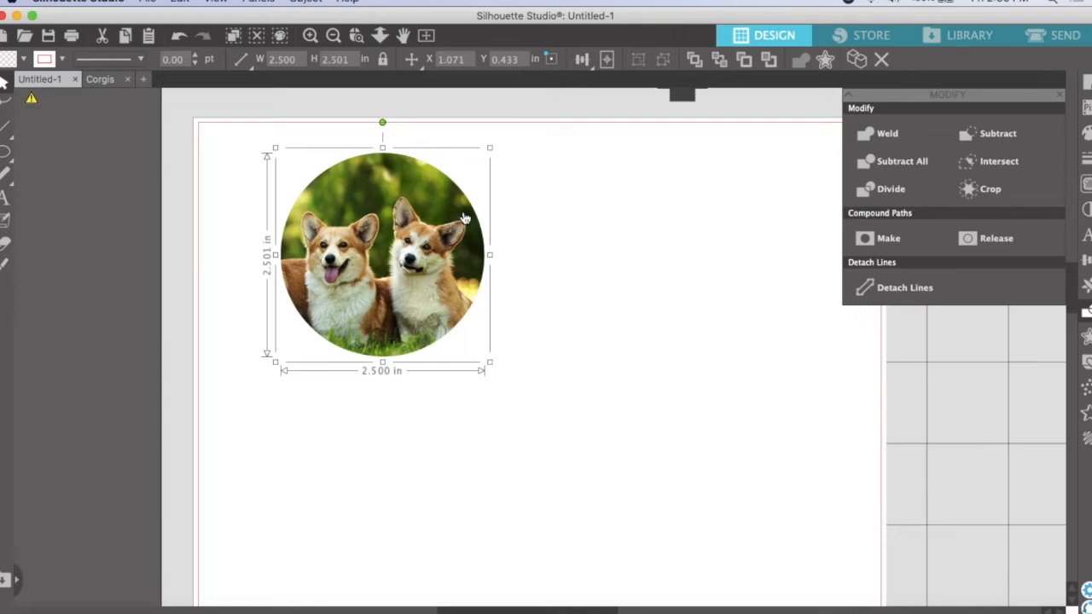
- Add the text "Daisy & Rocky" and place it just below the round corgi photo
click(4, 198)
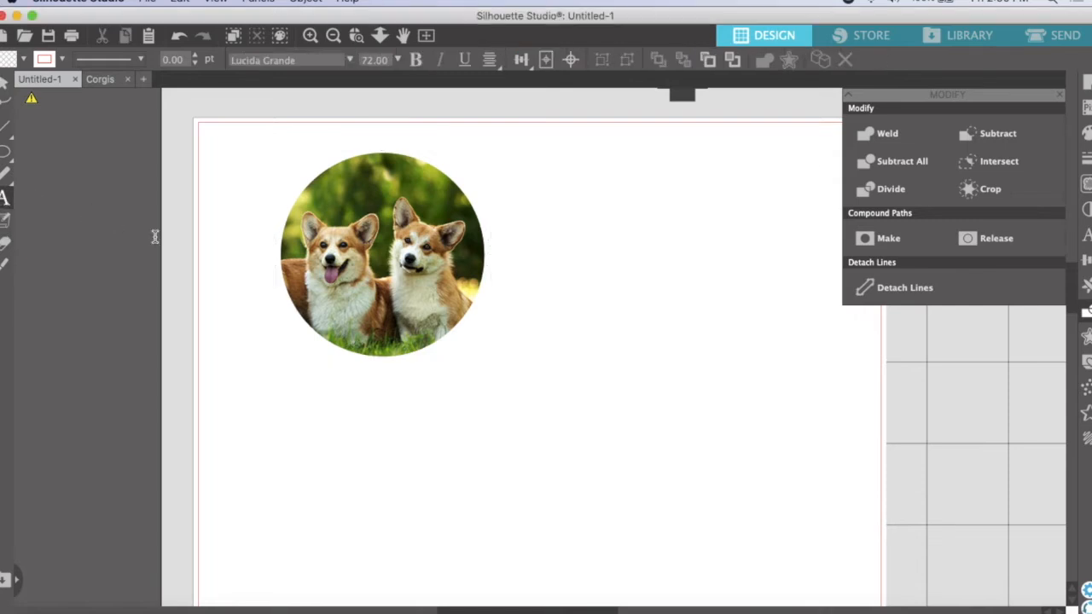
click(425, 395)
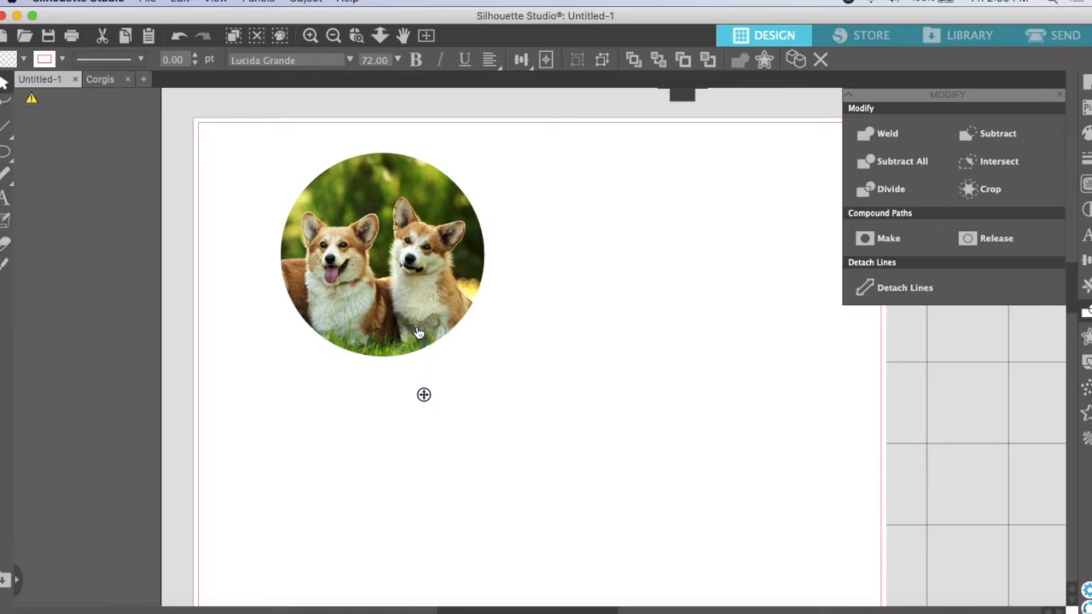
text(Daisy)
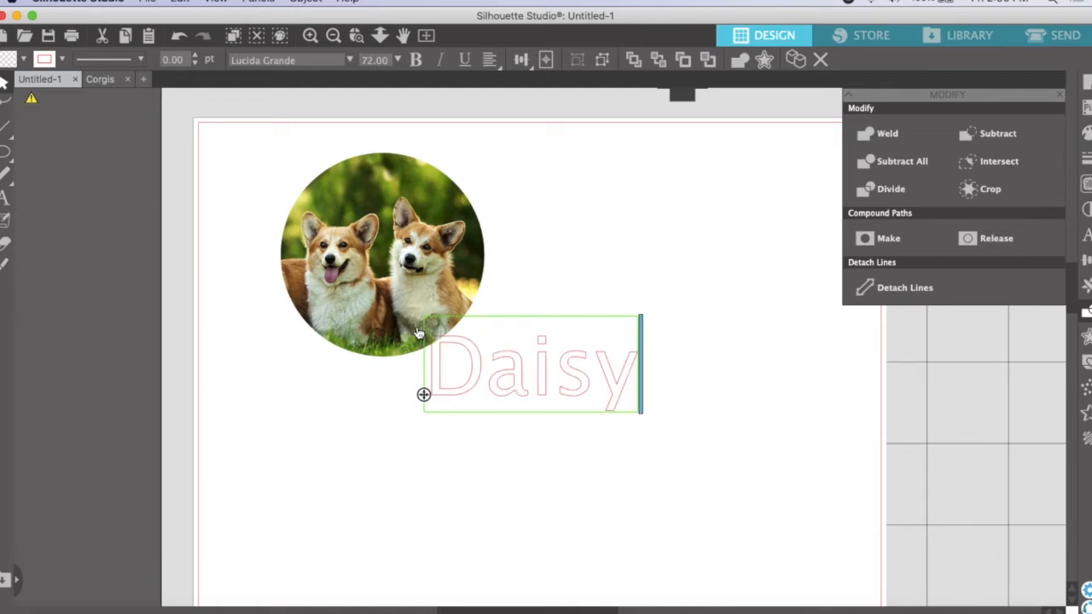
text( & Rocky)
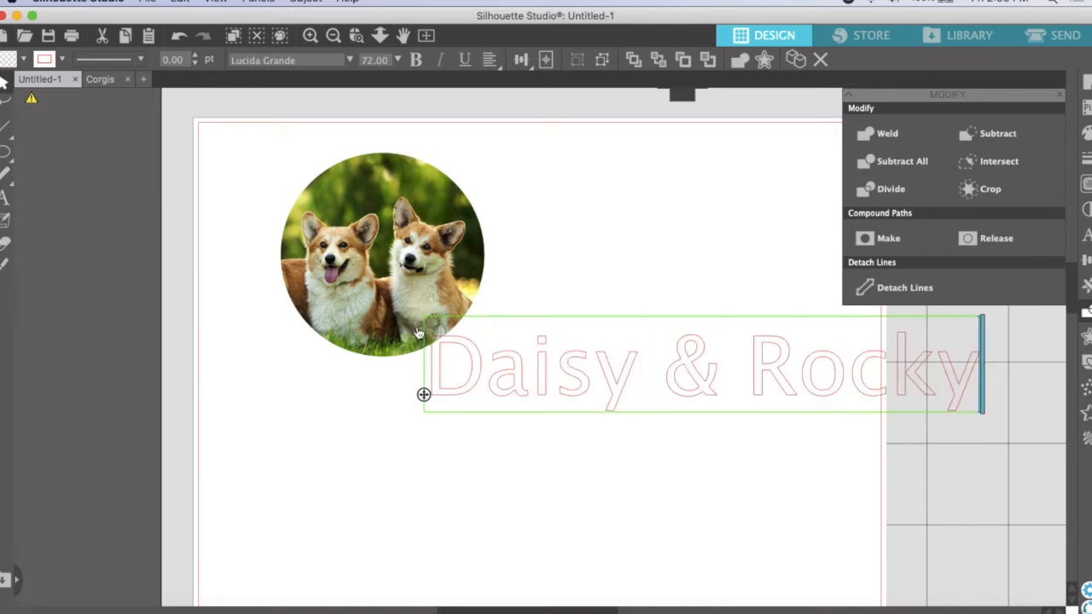
drag(424, 394, 256, 446)
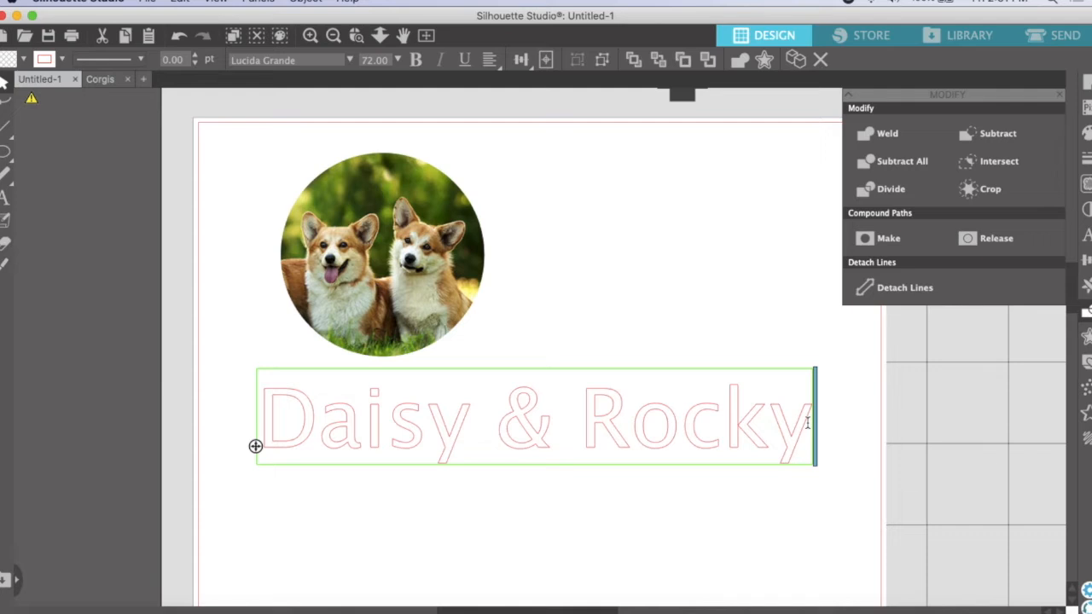
- Fill the whole "Daisy & Rocky" text with black and choose the transparent swatch for its line color
drag(762, 424, 190, 396)
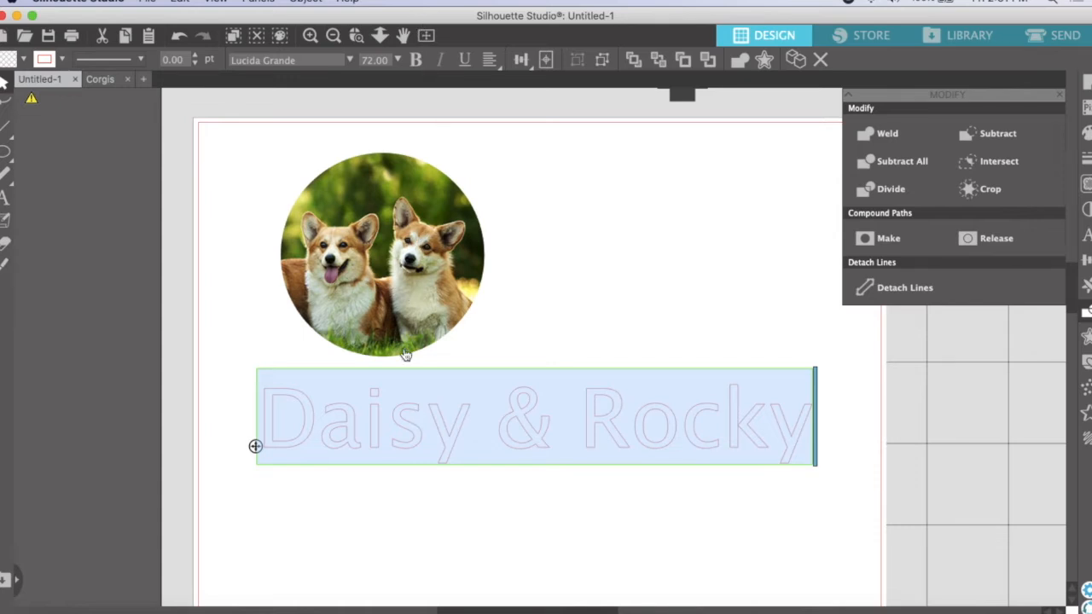
key(super+z)
click(26, 62)
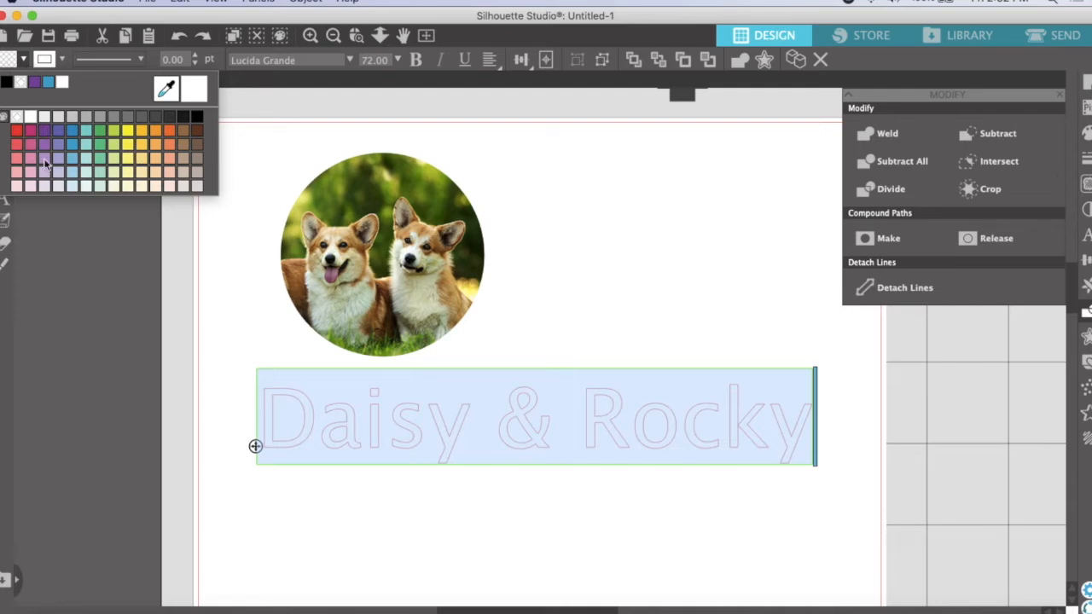
click(9, 85)
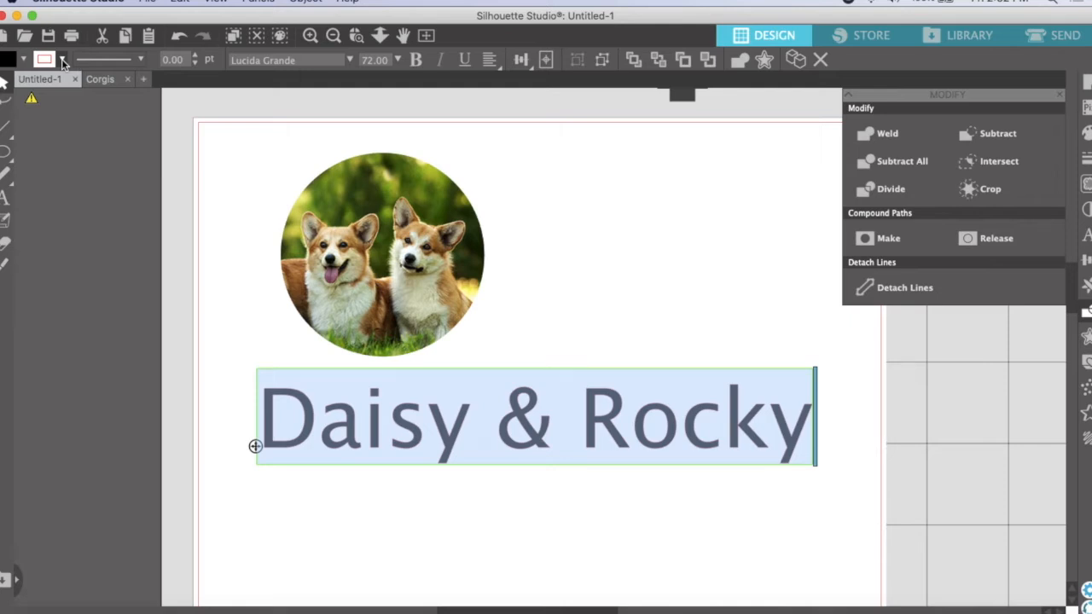
click(62, 59)
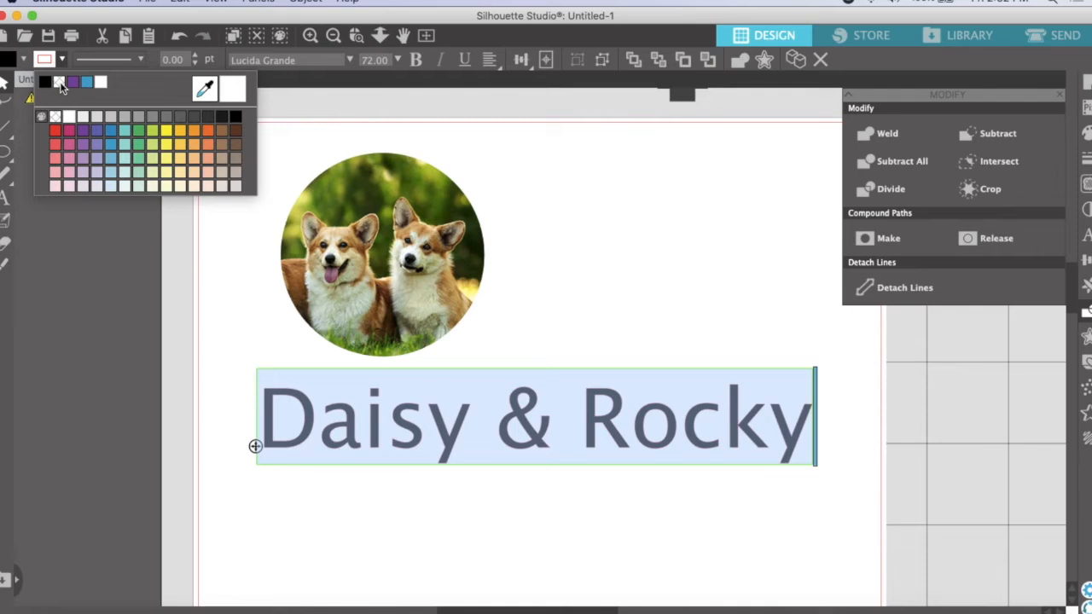
click(60, 86)
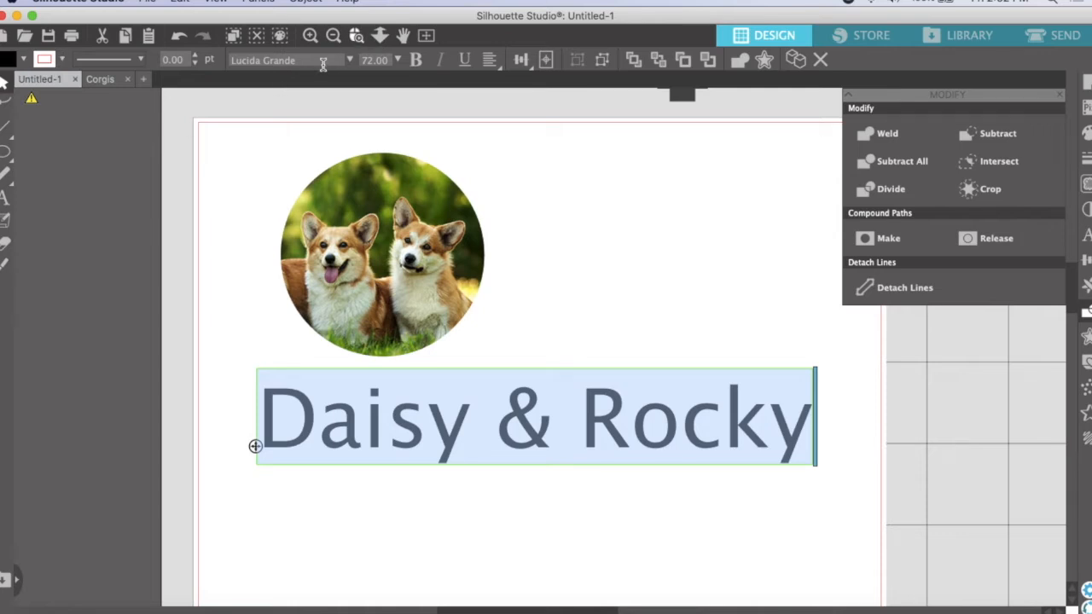
- Change the font of the "Daisy & Rocky" text to Noteworthy
click(350, 61)
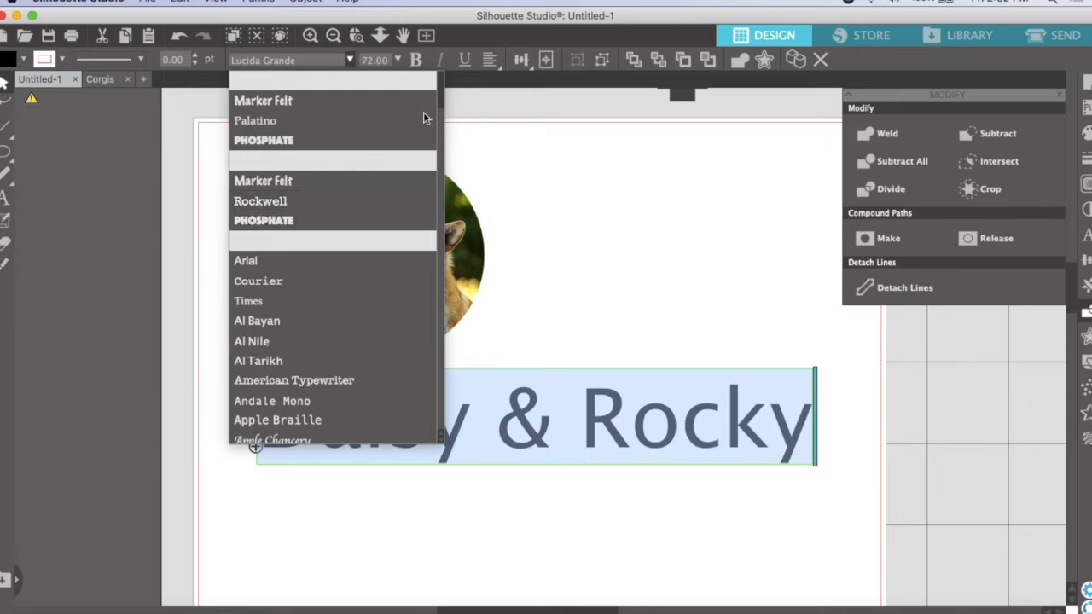
drag(443, 97, 443, 117)
scroll(443, 117, down, 3)
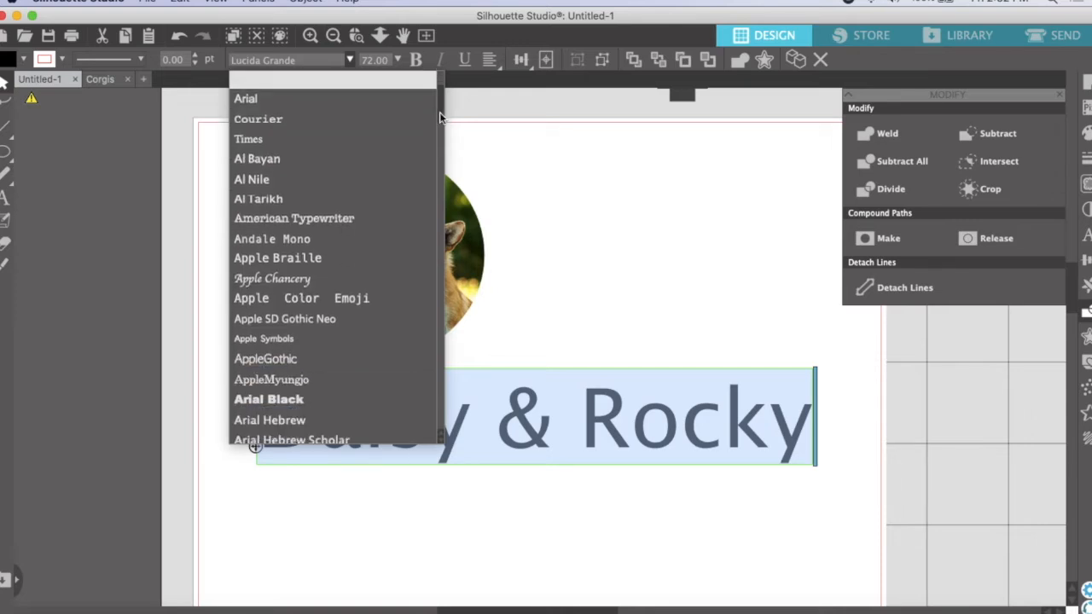
click(333, 223)
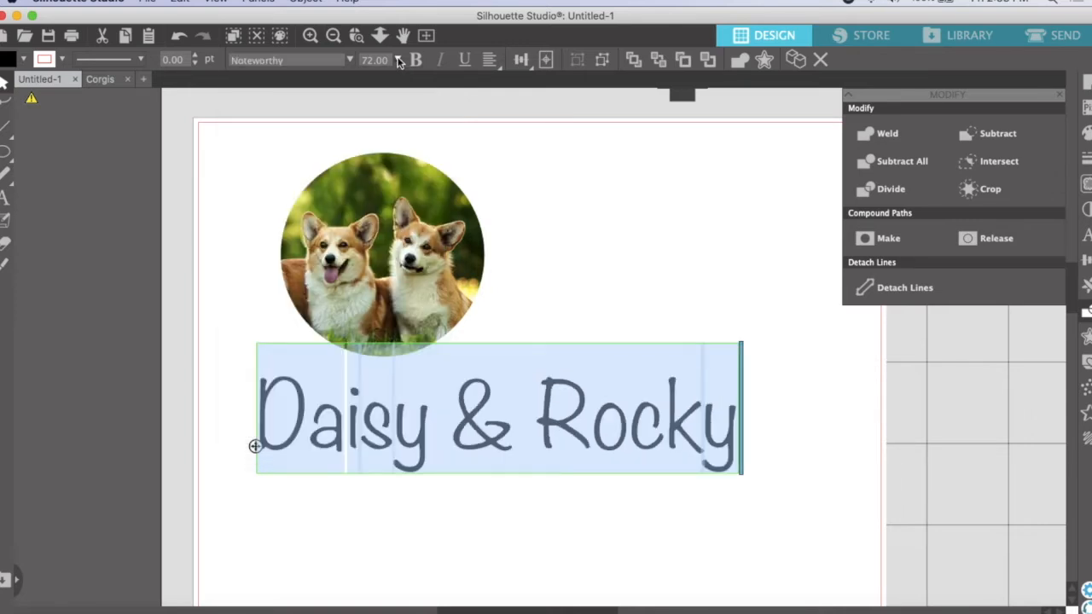
- Set the "Daisy & Rocky" text size to 24 pt and center the text beneath the round photo
click(399, 60)
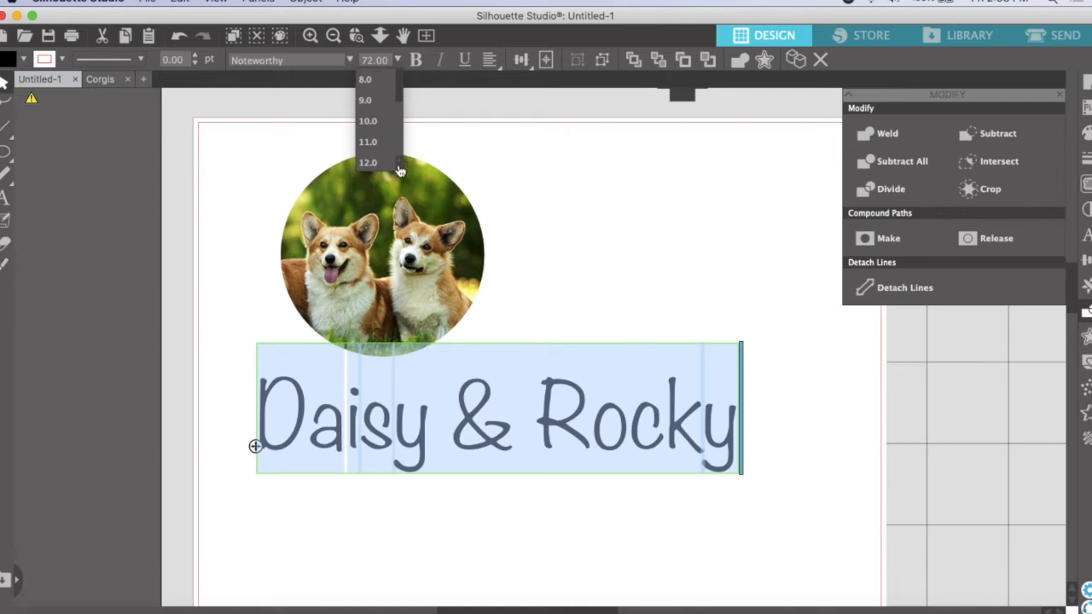
scroll(401, 171, down, 2)
scroll(403, 171, down, 4)
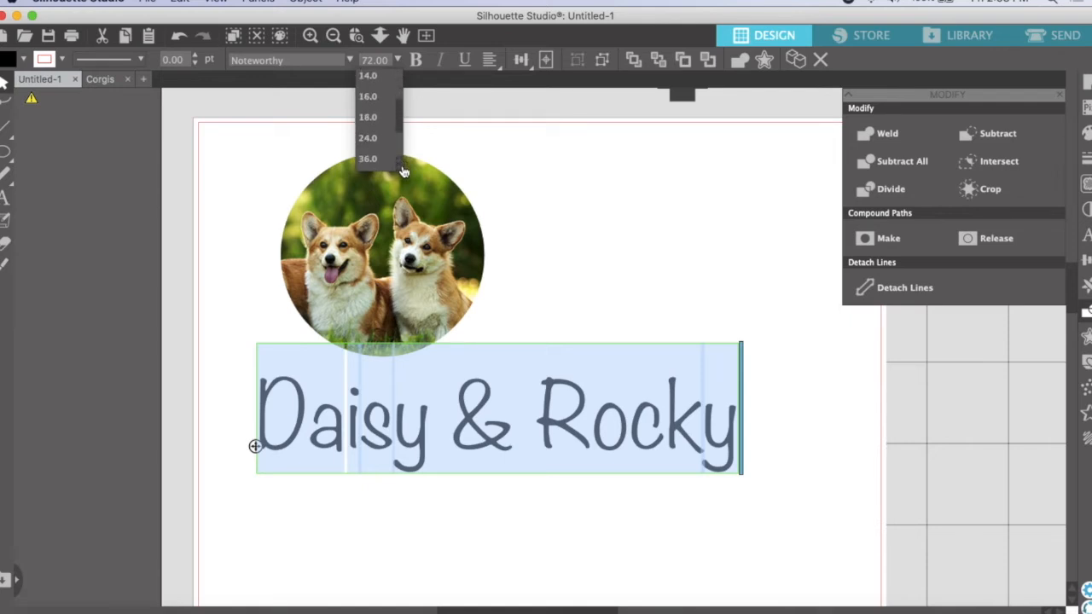
scroll(405, 166, down, 4)
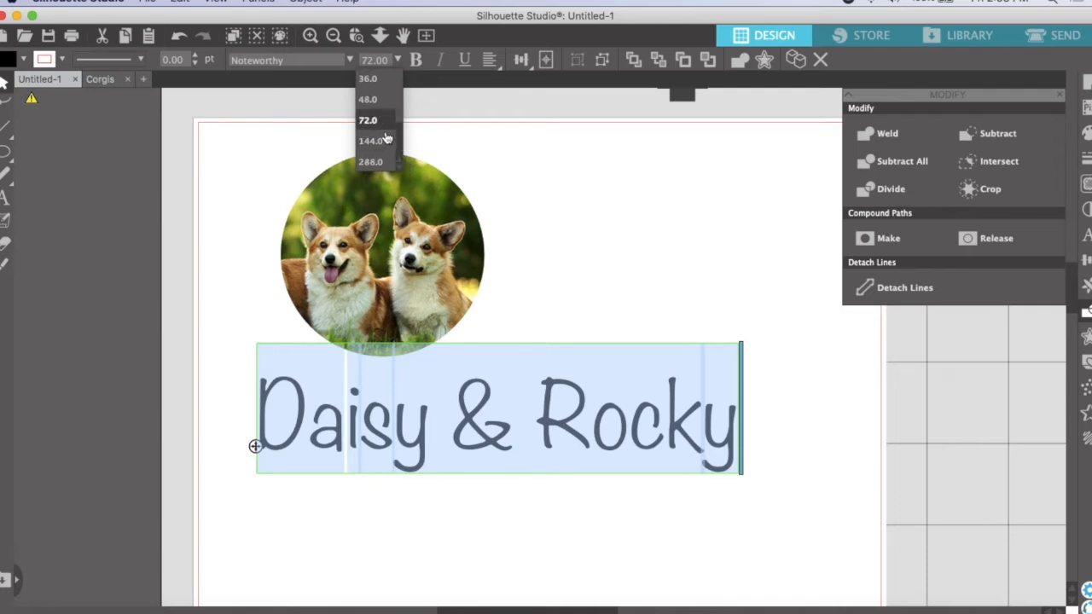
scroll(399, 128, up, 2)
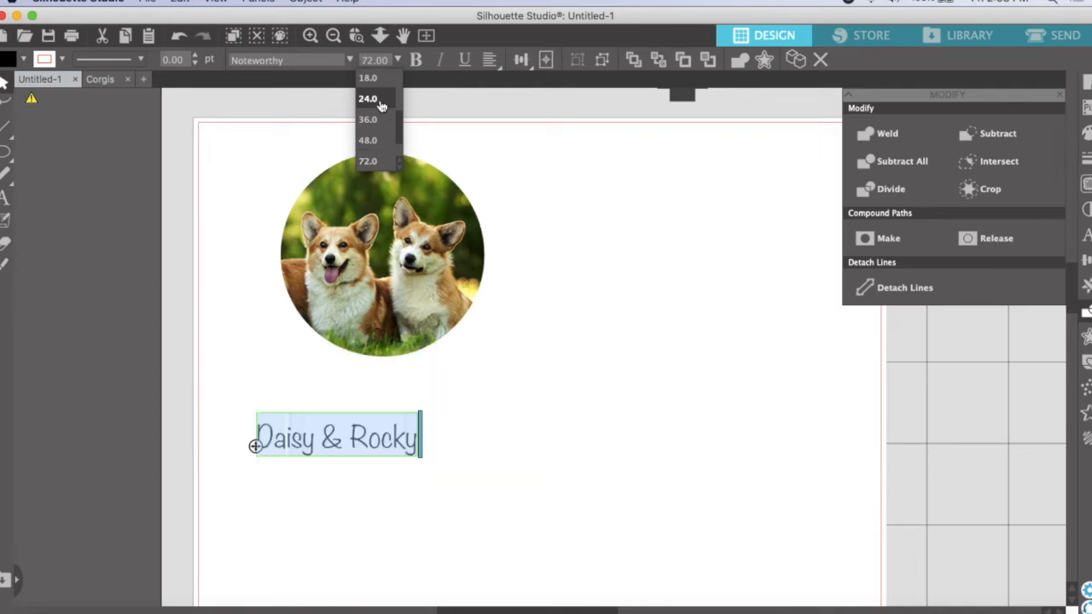
click(381, 99)
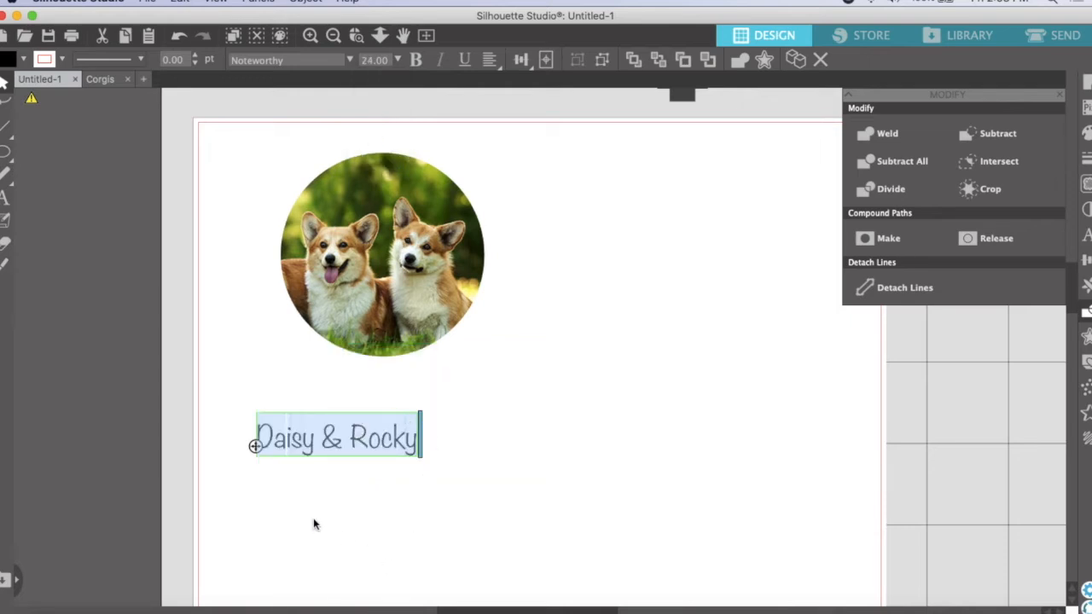
click(280, 501)
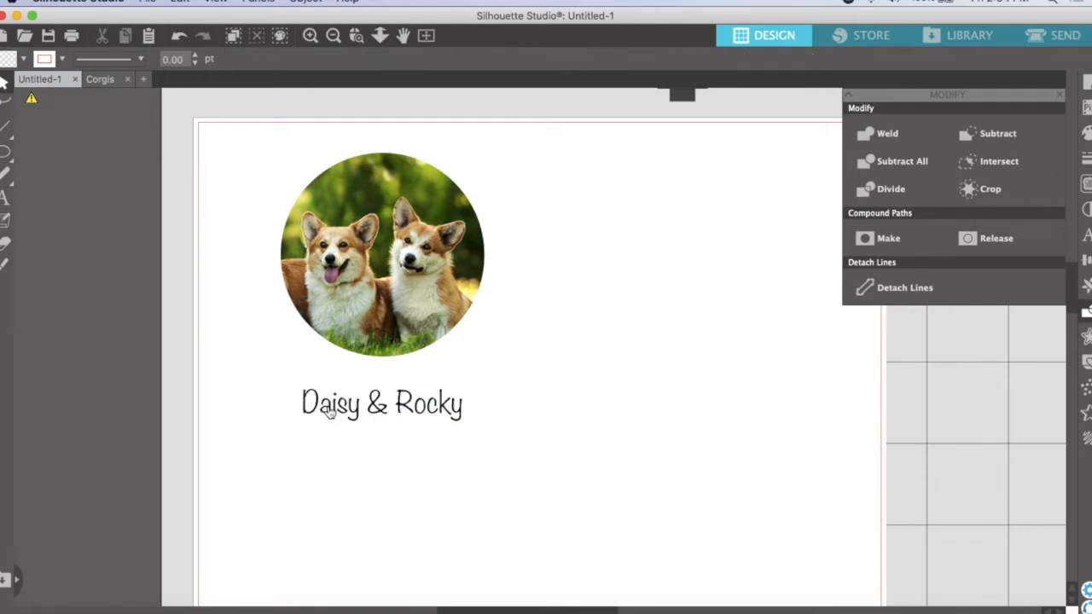
- Place the straight "Daisy & Rocky" text over the lower part of the round corgi photo
drag(333, 407, 332, 294)
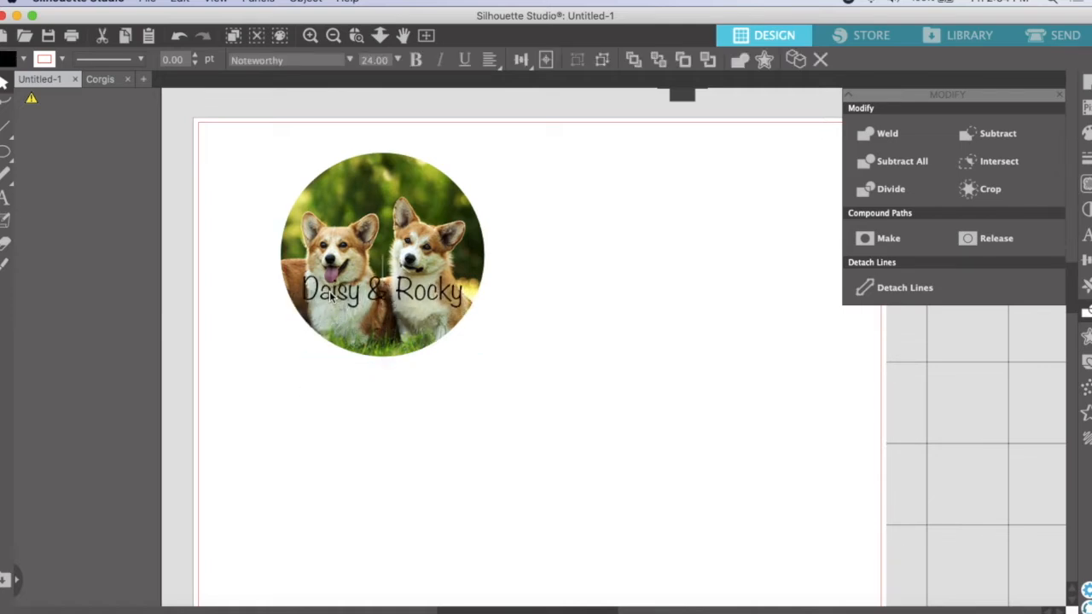
key(Escape)
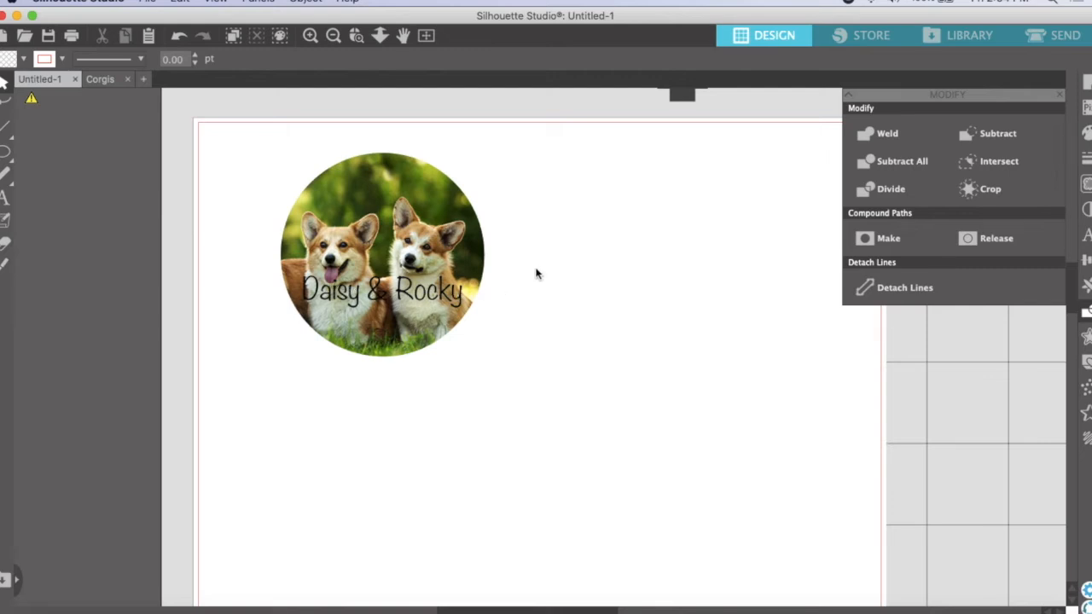
click(449, 294)
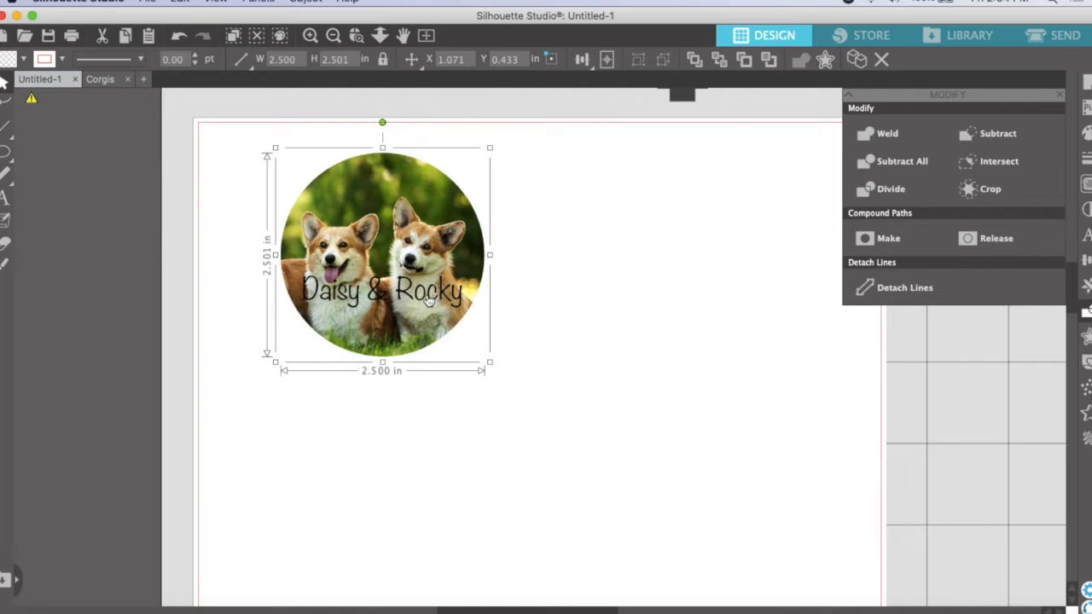
key(Escape)
drag(441, 291, 430, 296)
key(Escape)
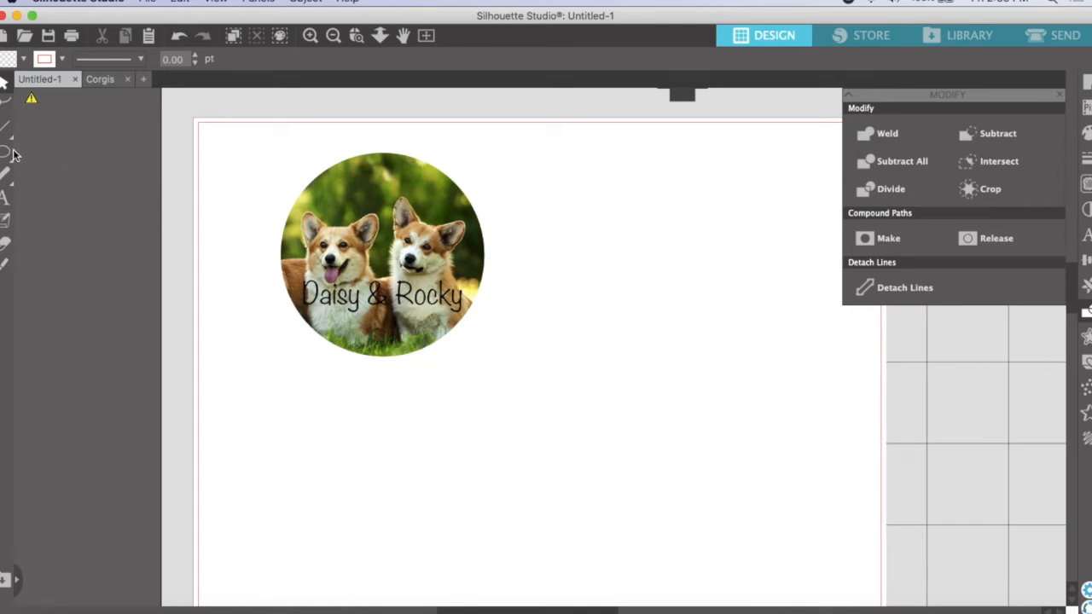
- Draw a circle beside the round photo and set its diameter to 2 in
mouse_move(7, 152)
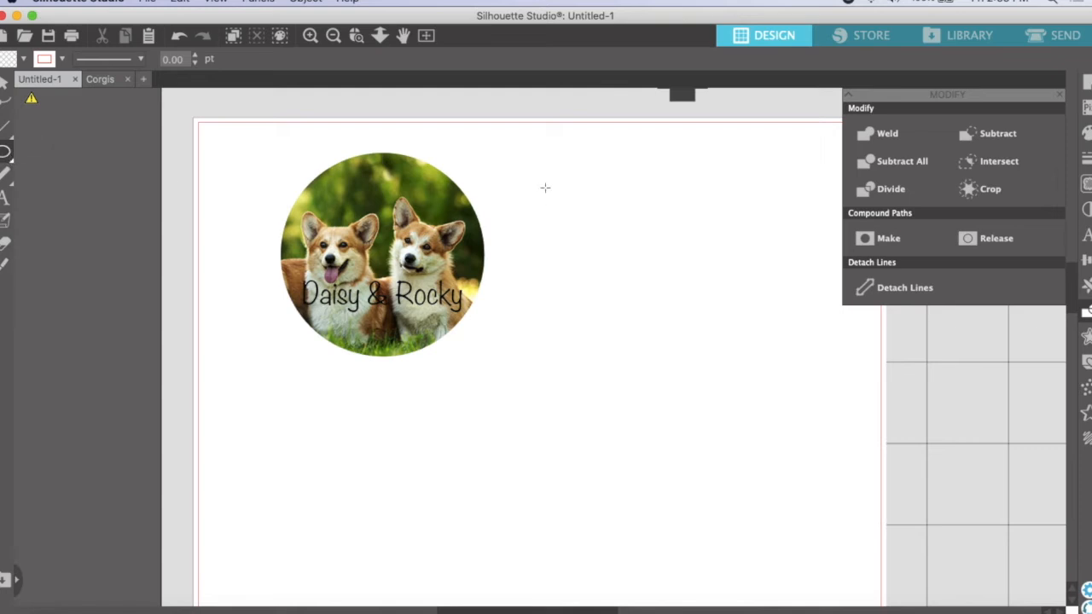
drag(539, 185, 668, 322)
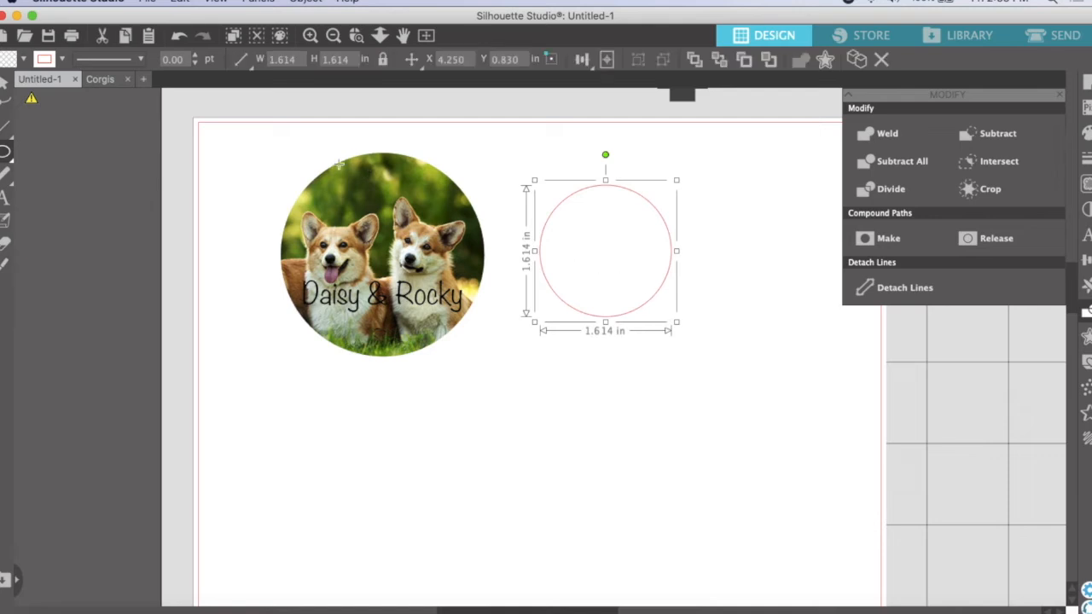
drag(300, 59, 259, 61)
text(2)
key(Return)
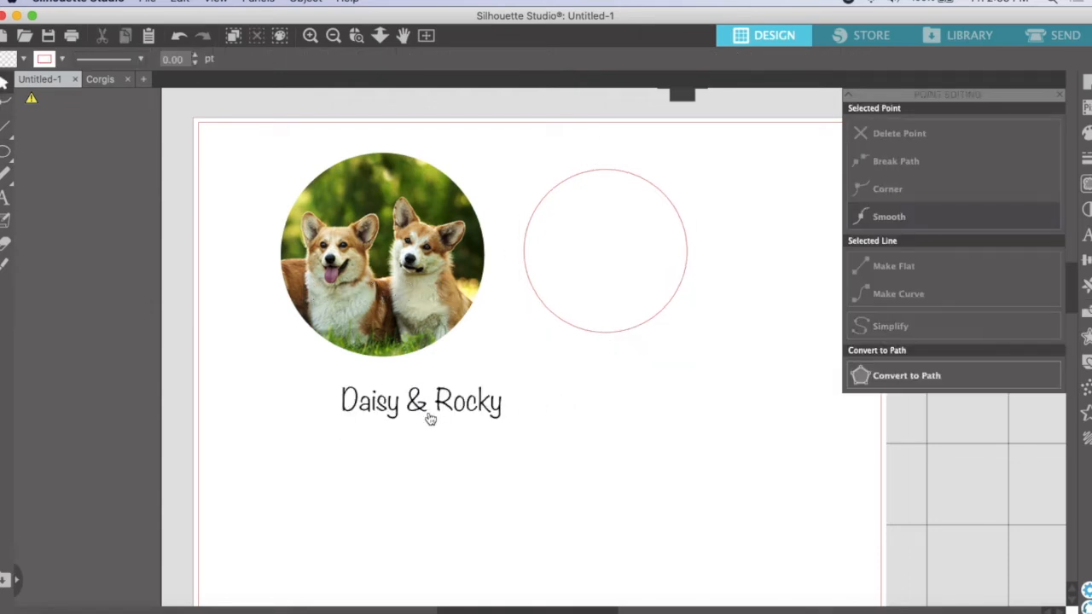
- Wrap the "Daisy & Rocky" text along the lower inside curve of the 2 in circle and convert the text to a path
double_click(420, 409)
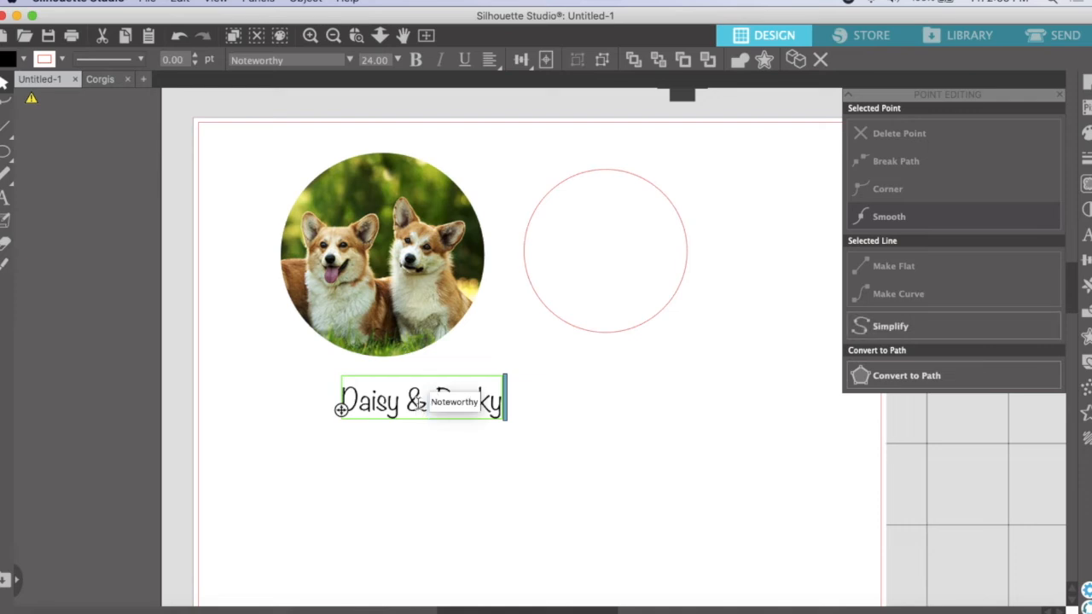
drag(341, 410, 522, 319)
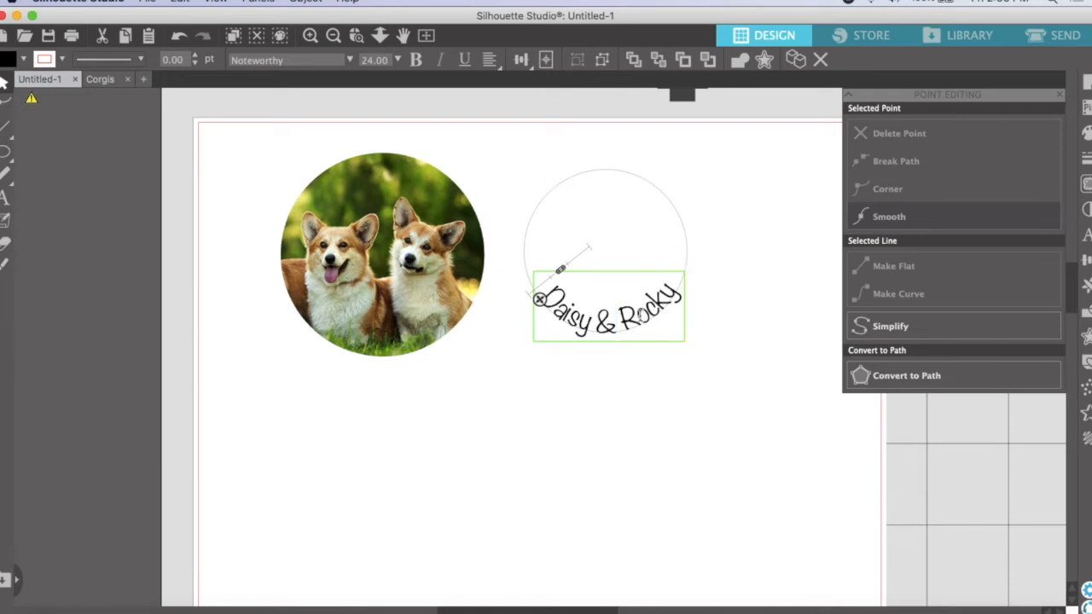
right_click(649, 319)
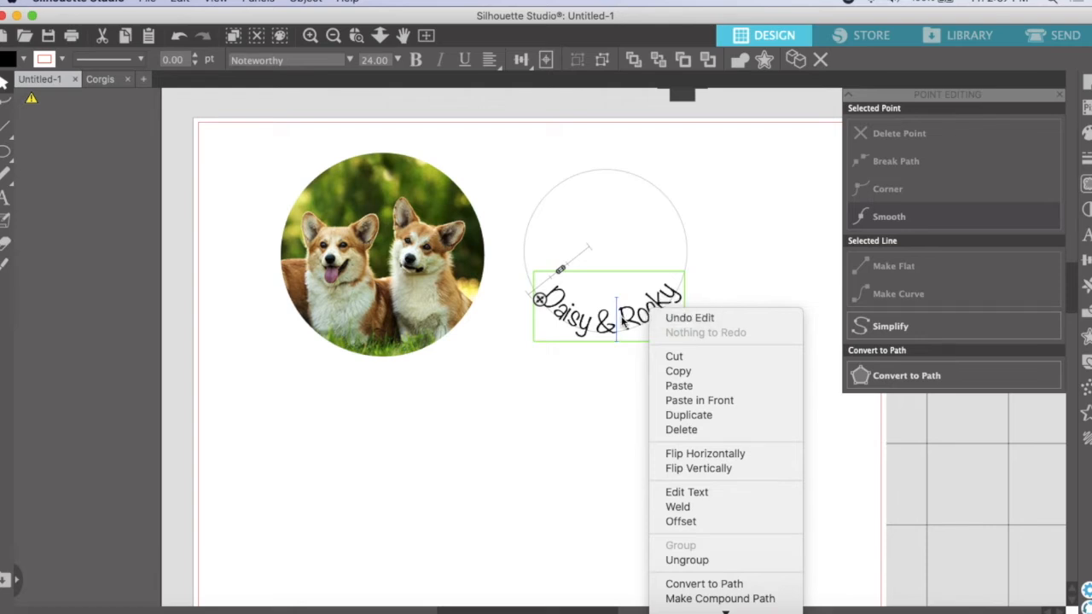
click(735, 587)
- Move the curved text off the 2 in circle and delete the circle
drag(614, 329, 545, 414)
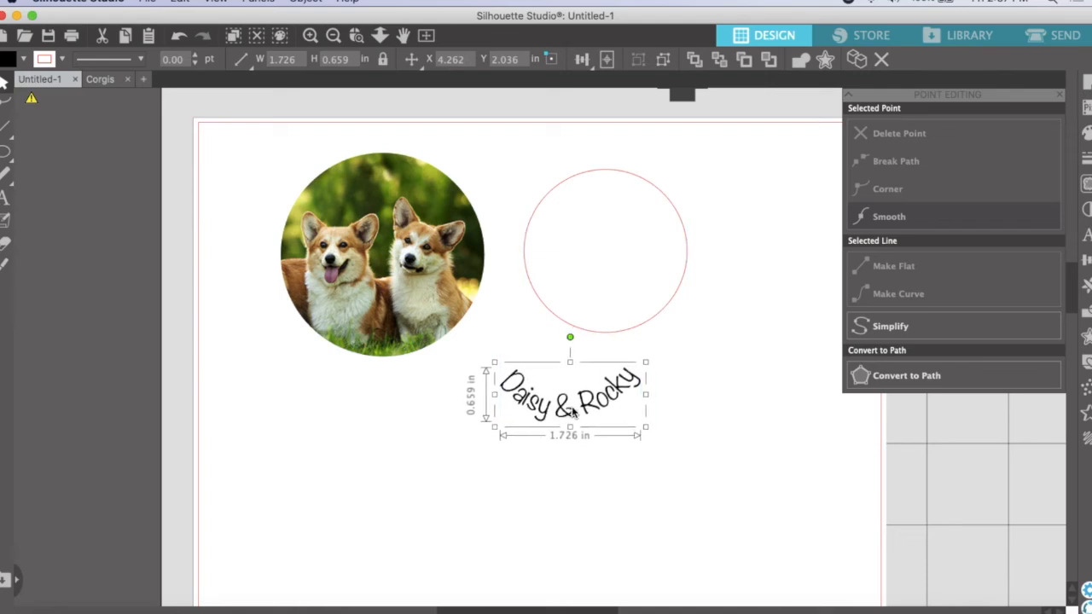
click(619, 173)
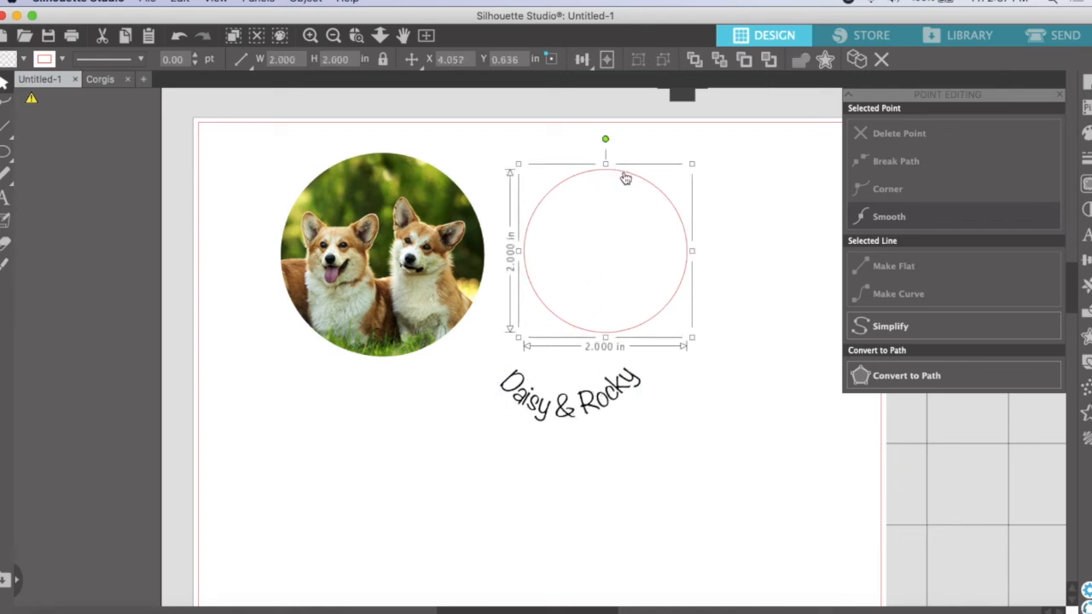
key(Delete)
- Place the curved "Daisy & Rocky" text over the lower part of the round photo and shift the photo to fit around it
drag(578, 408, 392, 324)
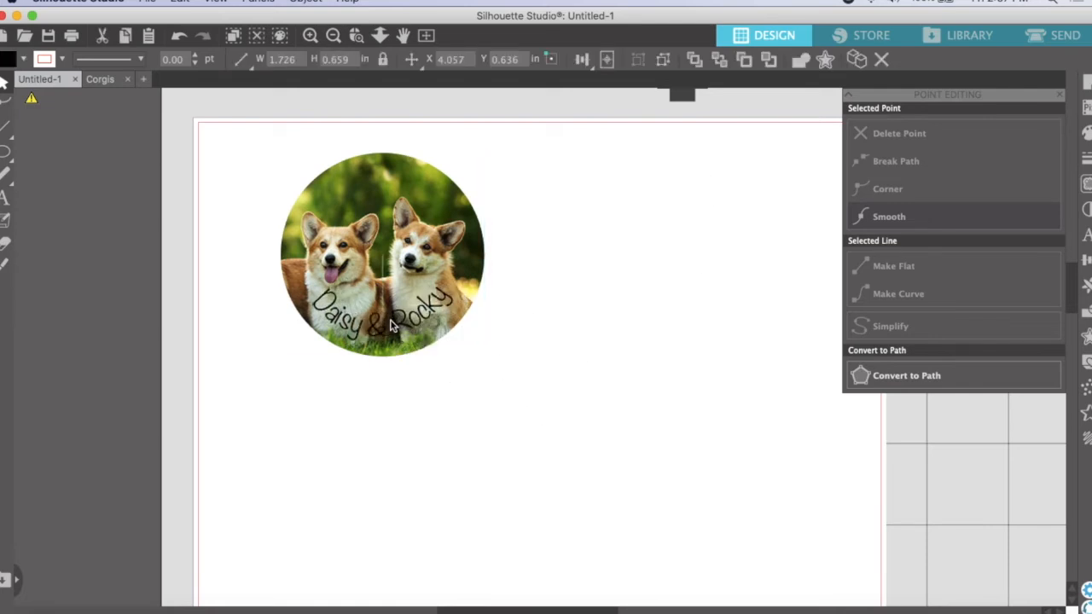
drag(392, 324, 392, 318)
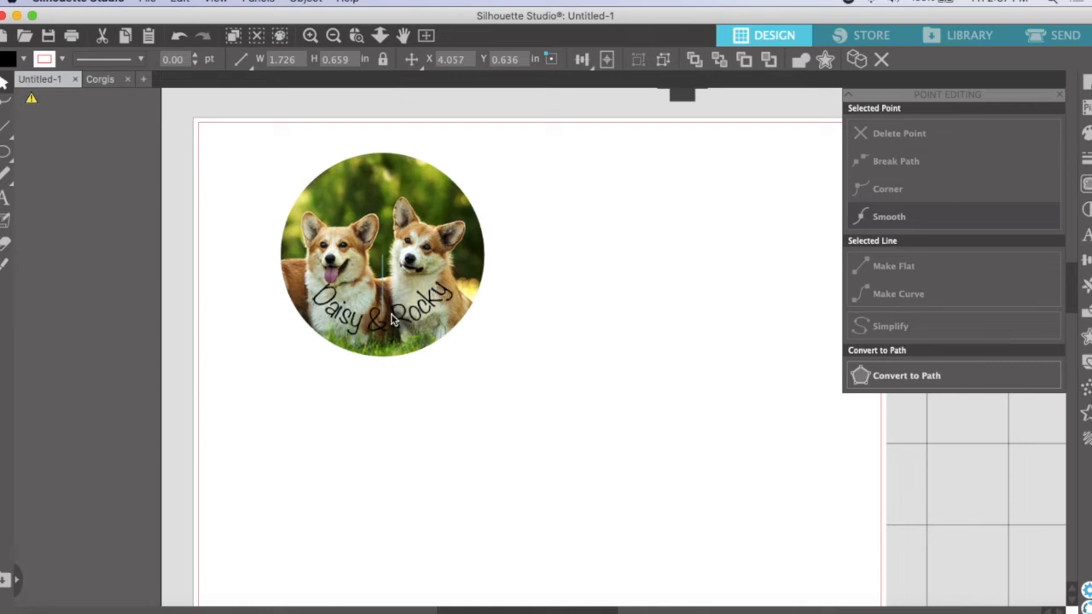
click(487, 304)
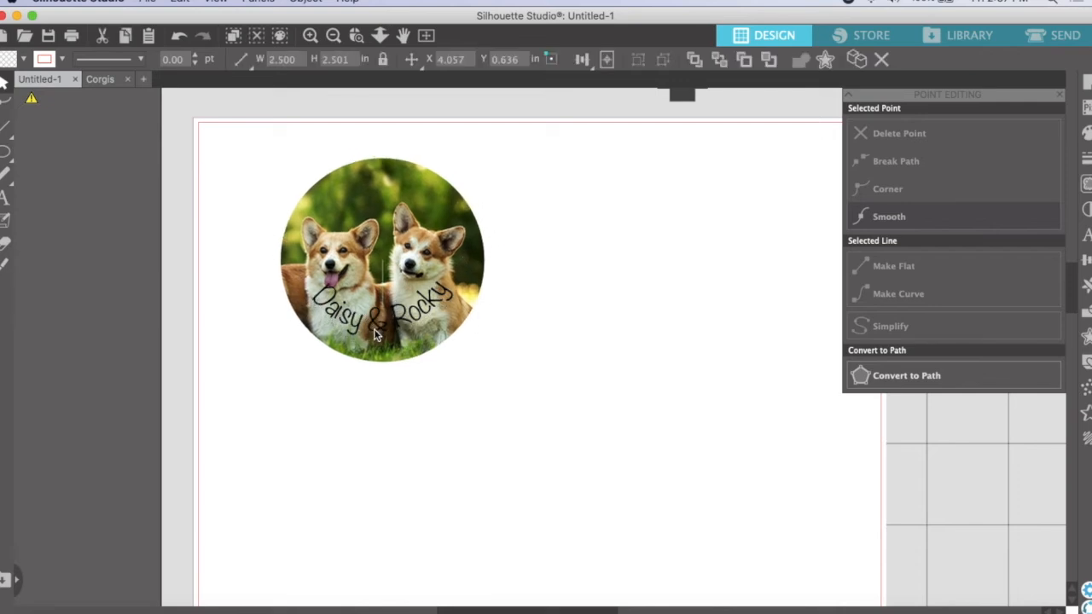
drag(347, 328, 336, 303)
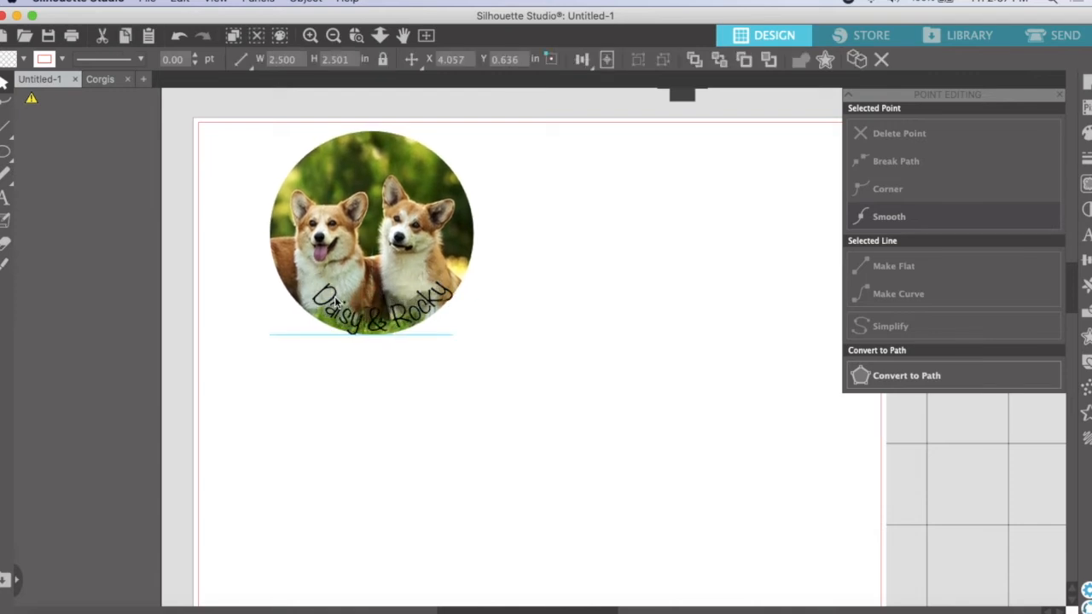
drag(337, 302, 347, 320)
drag(419, 316, 428, 309)
click(537, 305)
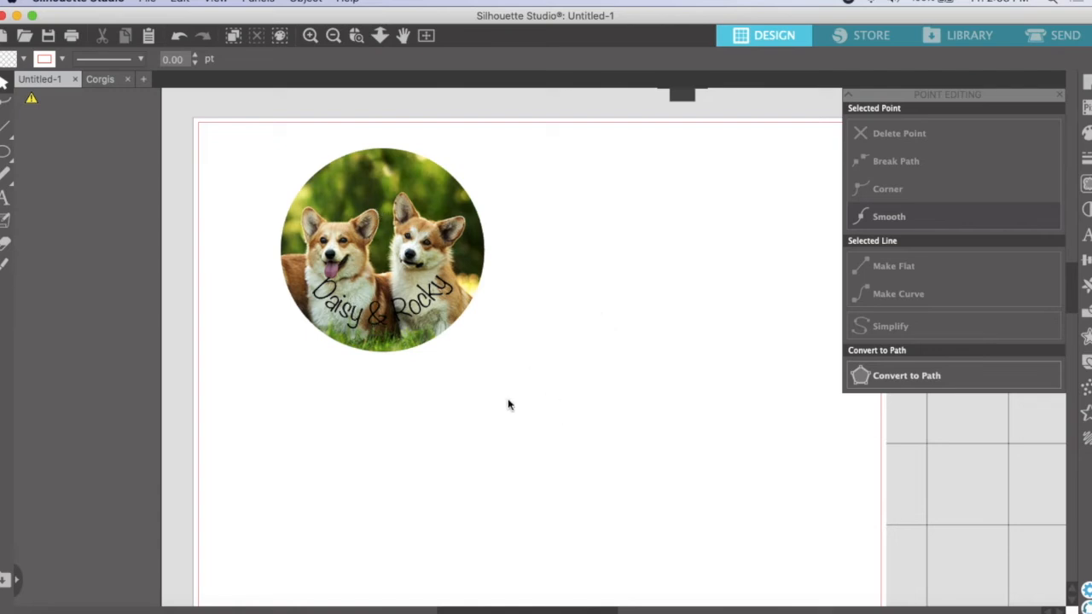
- Group the round photo with its curved text and move the group slightly down and toward the page's left edge
drag(509, 380, 273, 136)
right_click(352, 195)
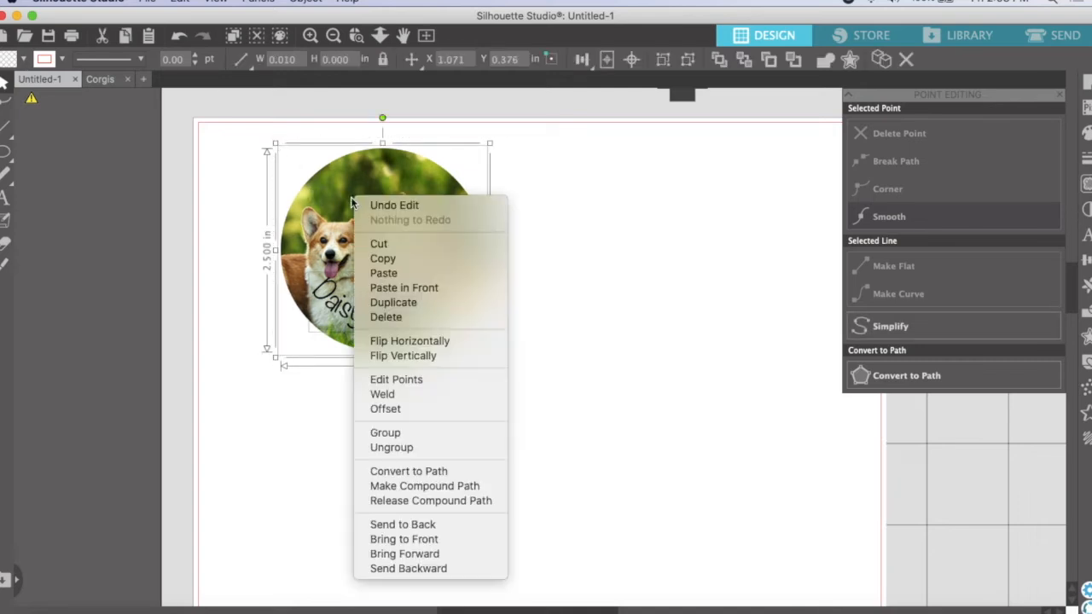
click(413, 439)
click(438, 433)
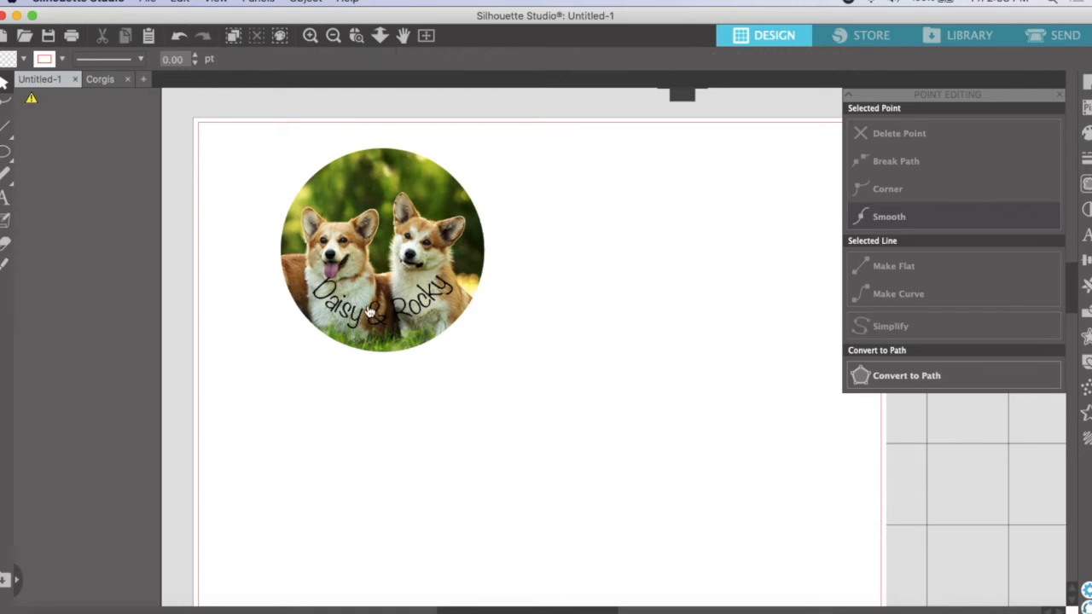
drag(326, 296, 351, 318)
click(408, 416)
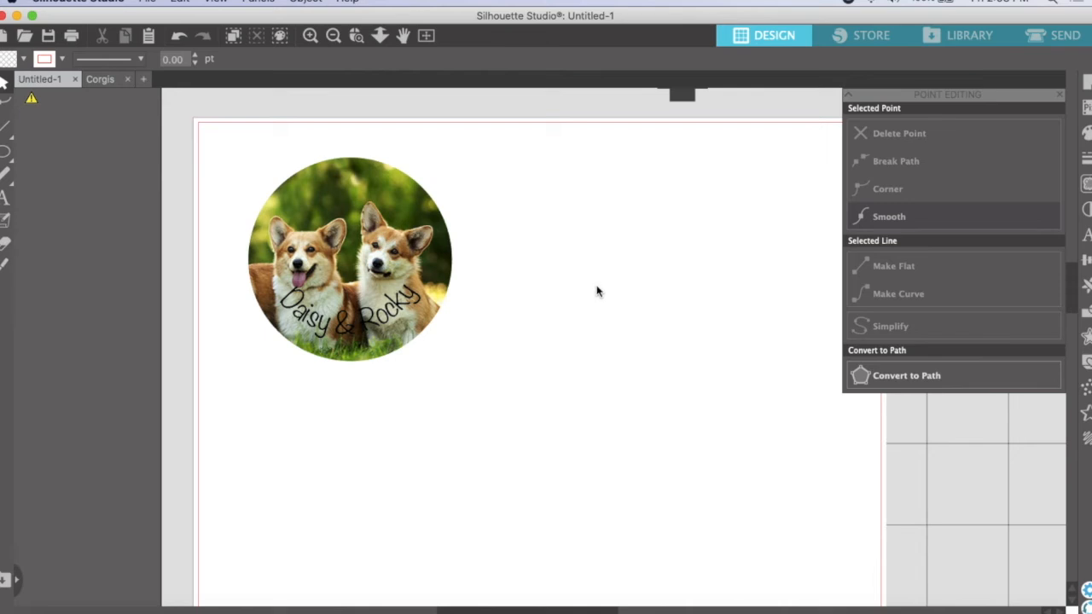
- Copy and paste the grouped design and arrange four copies on the page in two rows of two
click(335, 250)
right_click(335, 250)
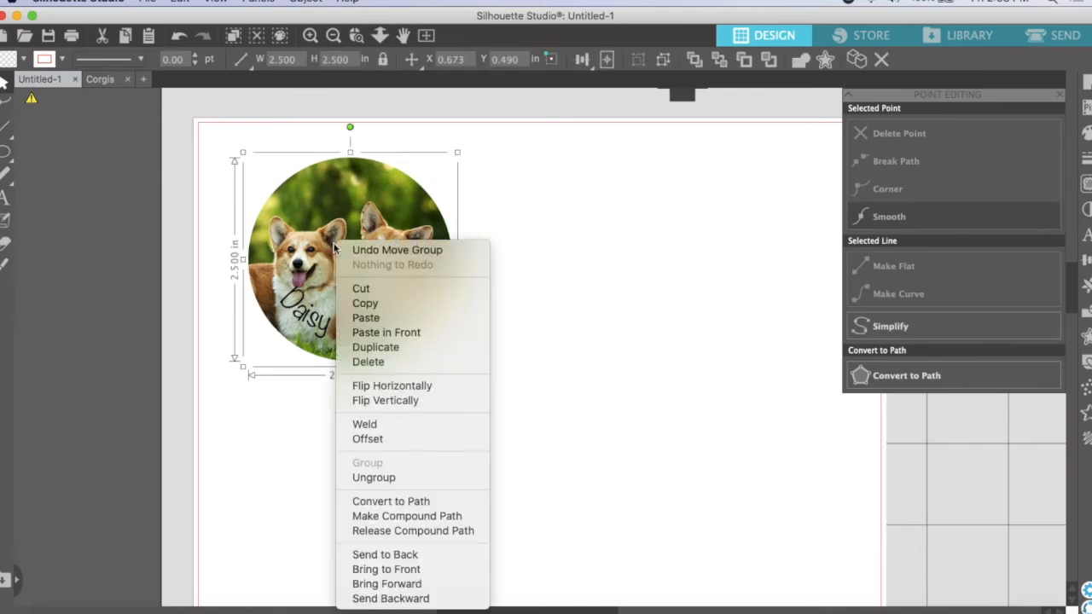
click(366, 304)
right_click(524, 250)
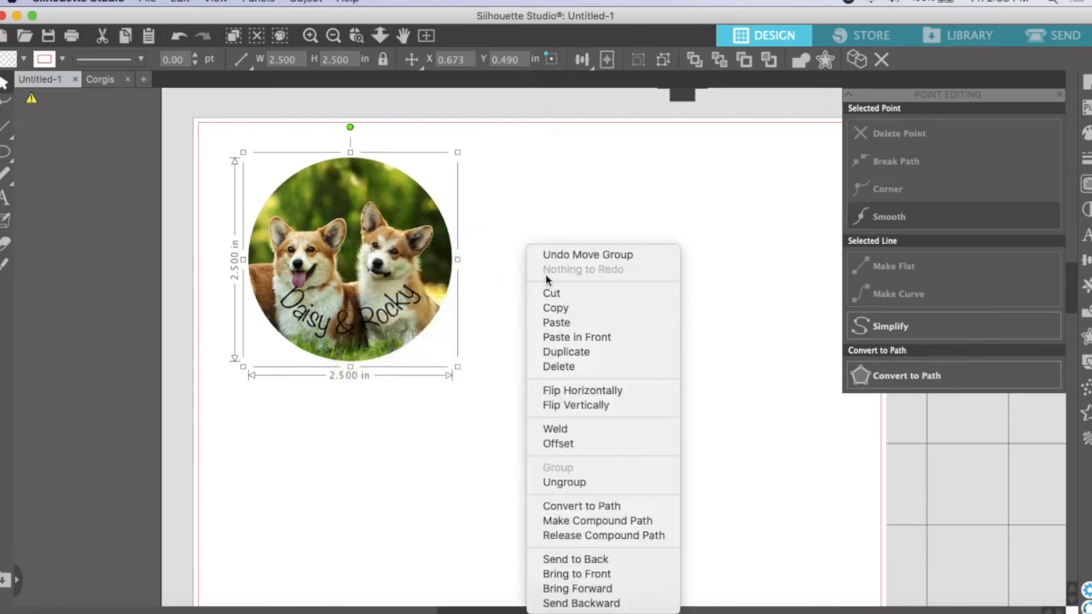
click(558, 331)
drag(412, 267, 645, 267)
scroll(344, 315, down, 2)
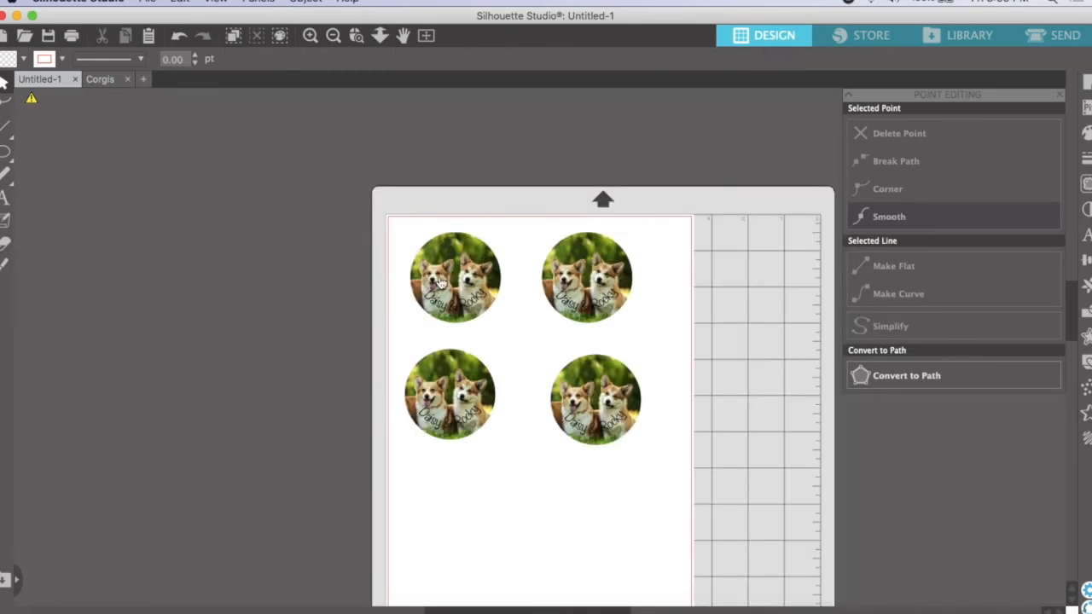
mouse_move(606, 275)
mouse_down()
mouse_move(559, 274)
mouse_move(608, 271)
mouse_up()
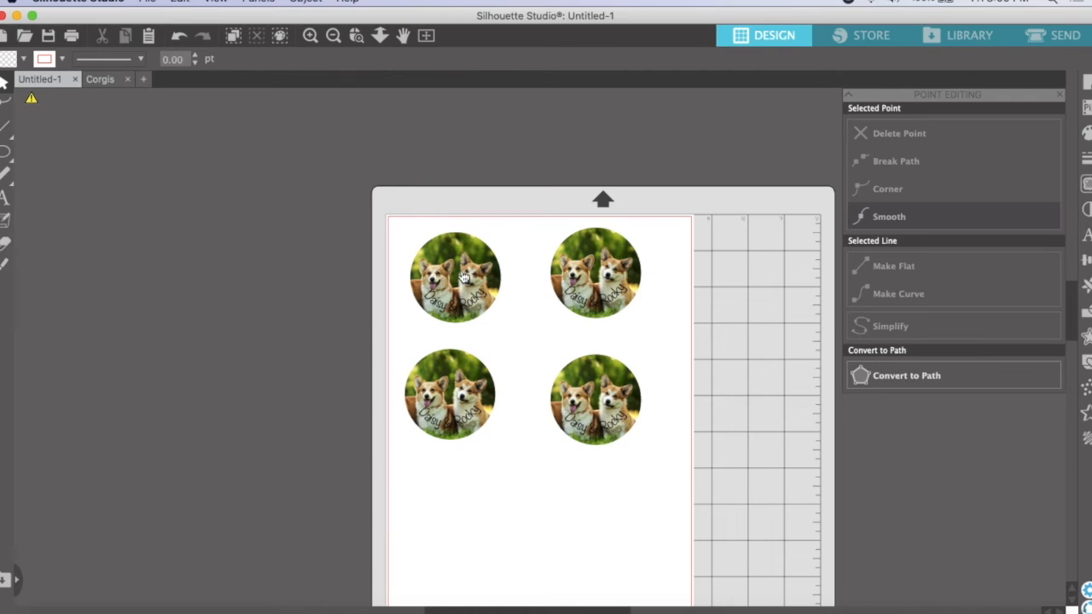
scroll(463, 275, down, 1)
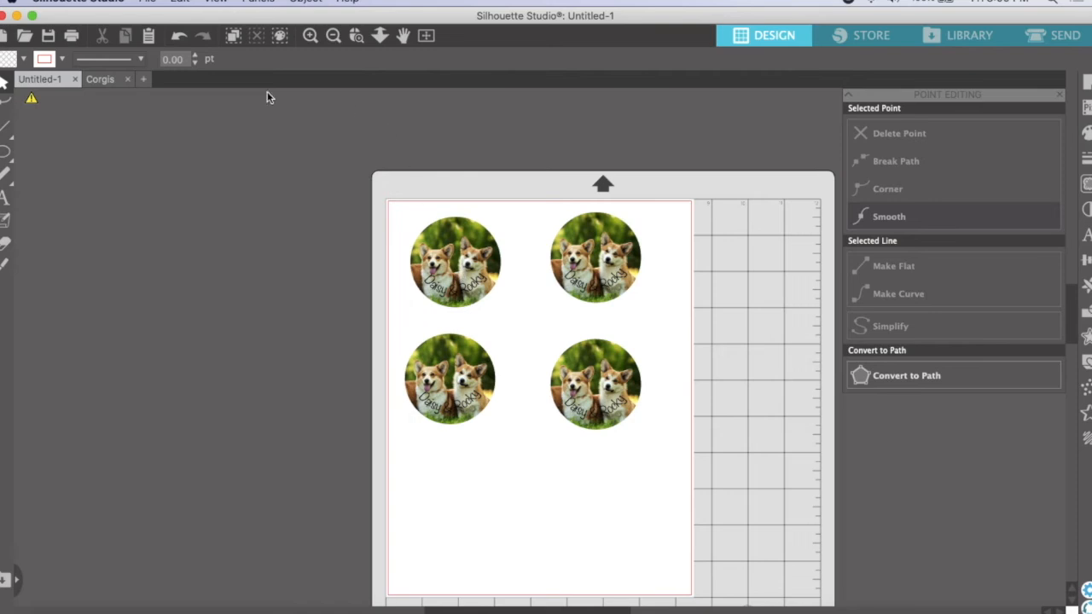
- Print the page with the four round corgi designs from the print preview
click(149, 3)
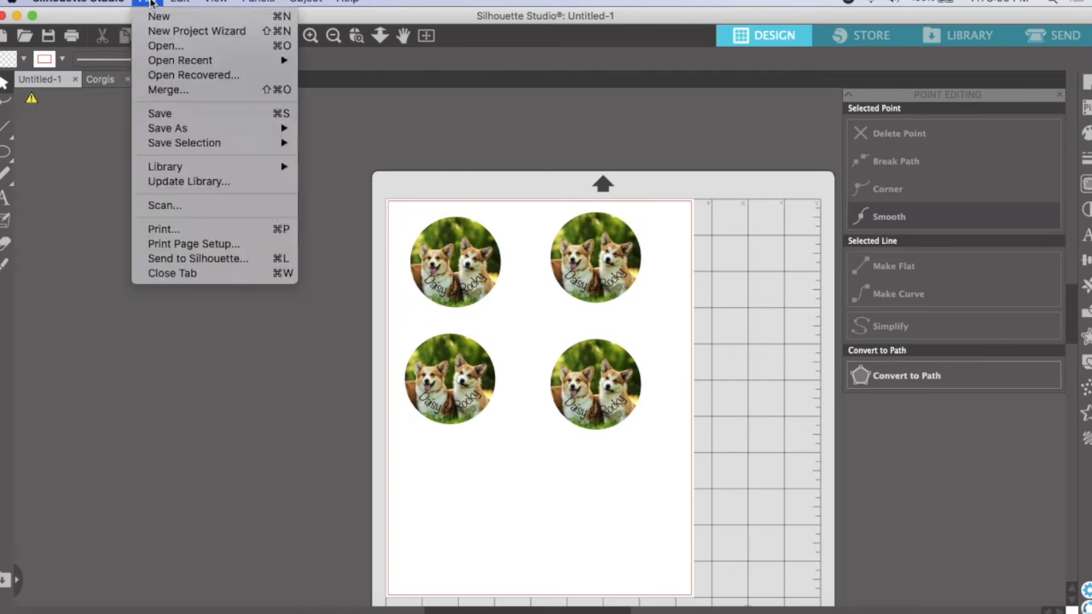
click(191, 230)
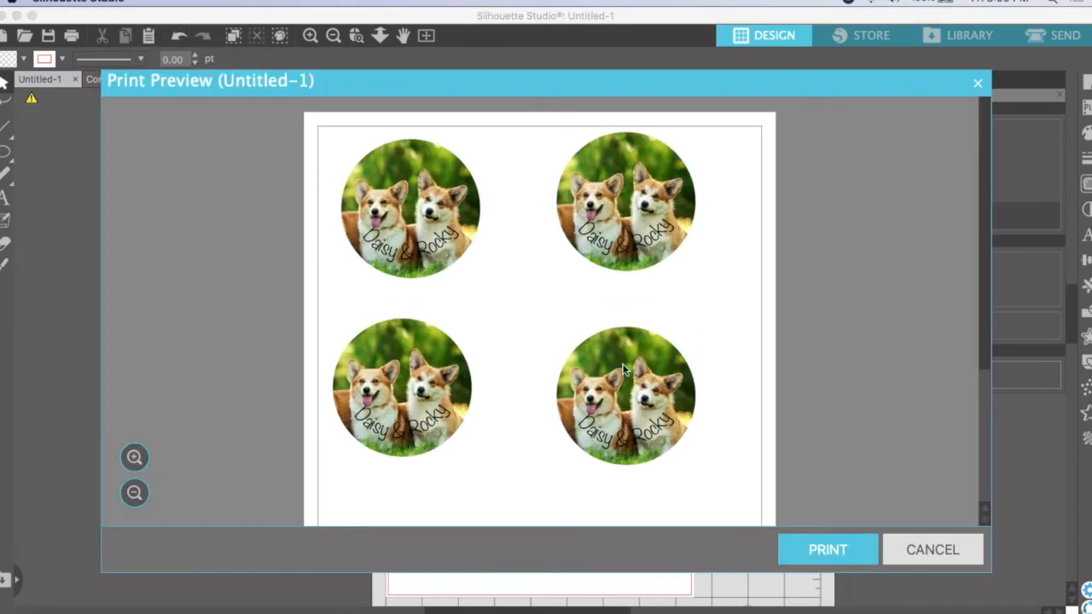
click(840, 550)
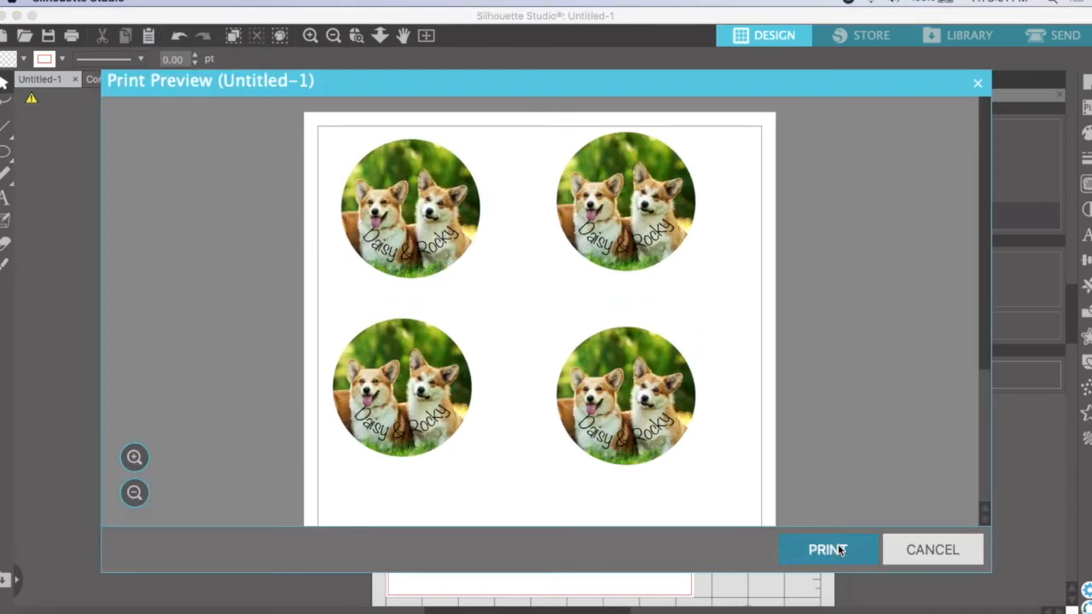